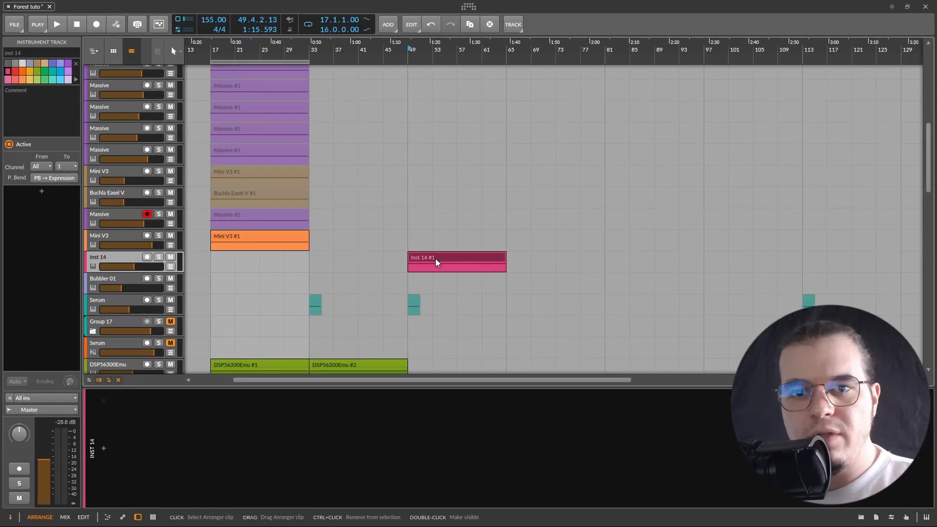
Select the Inst 14 clip and play back the arrangement to audition it
scroll(474, 251, up, 10)
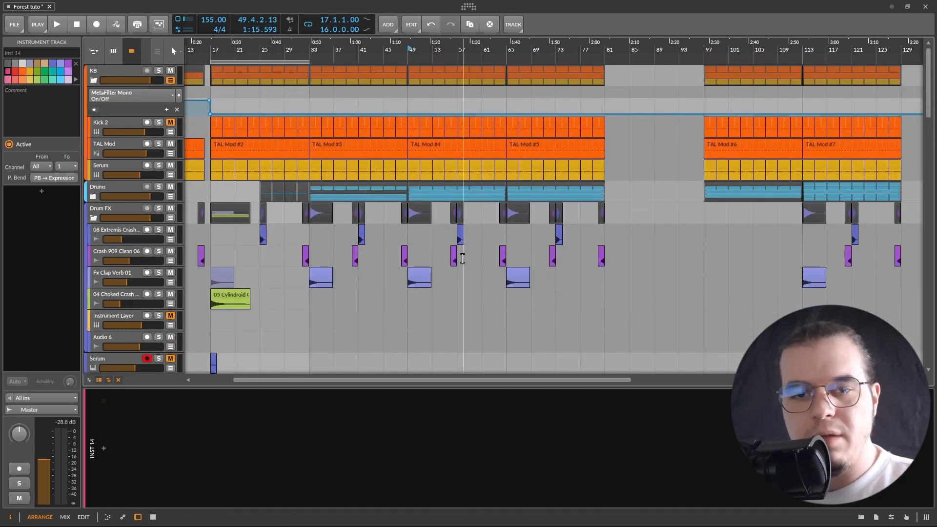
scroll(433, 272, down, 10)
click(440, 262)
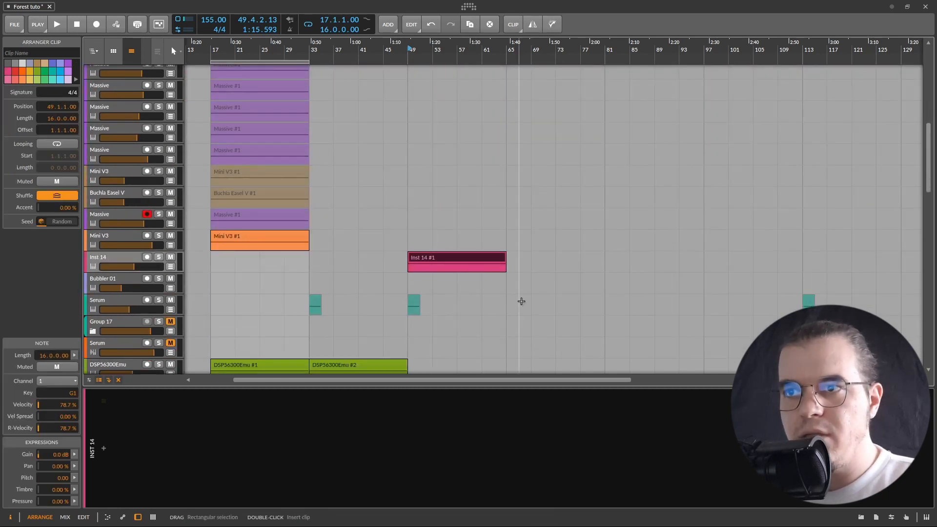
key(space)
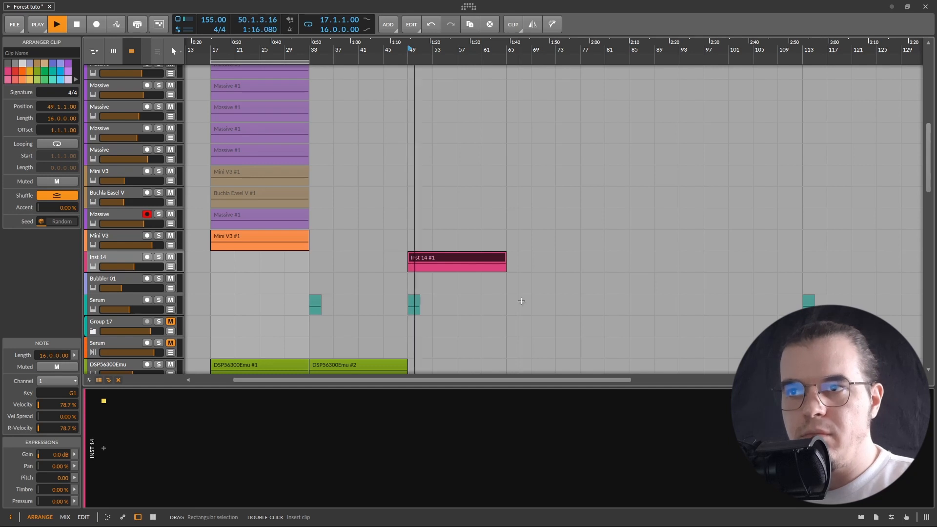
key(space)
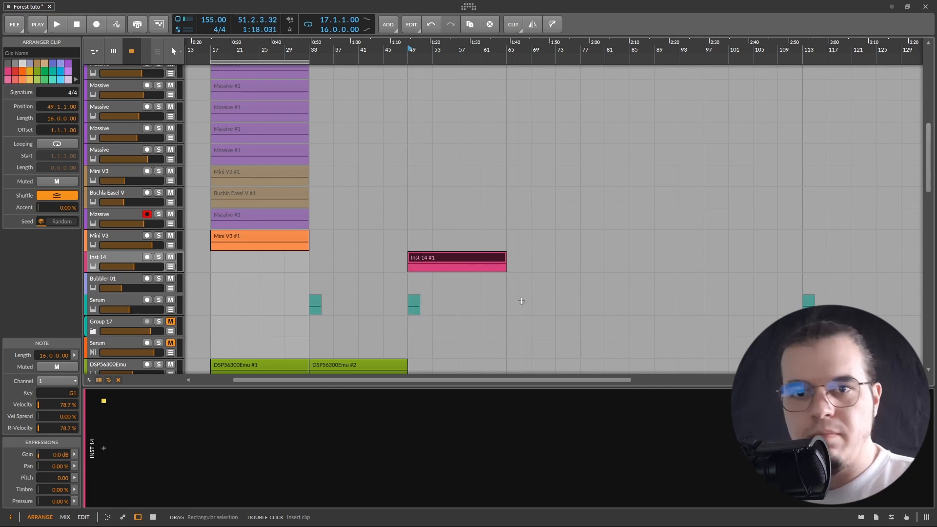
Add the Mini V3 instrument to the Inst 14 track by searching devices for mini
click(110, 263)
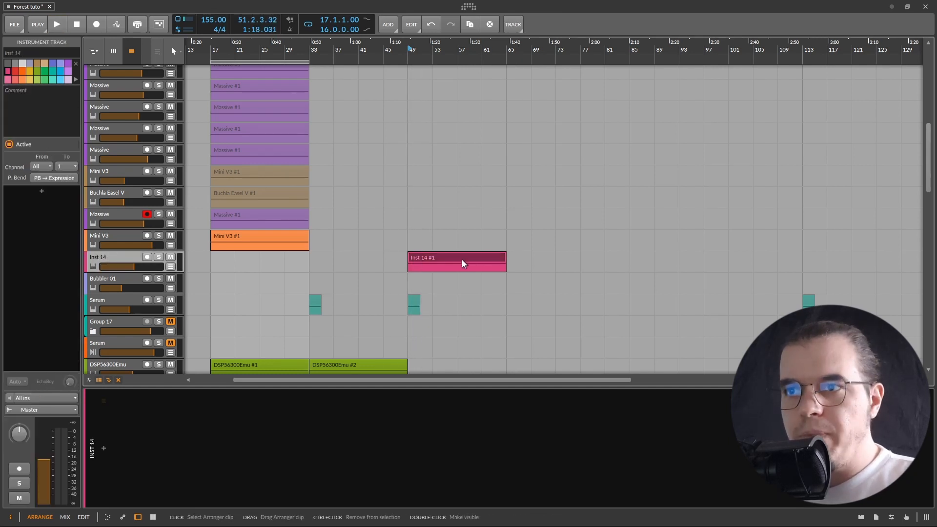
click(104, 448)
text(mini)
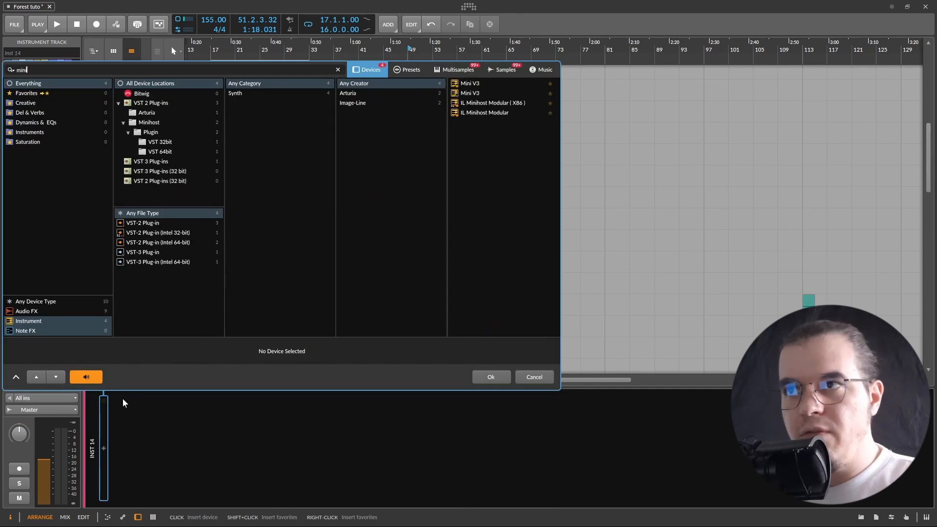
key(Down)
key(Return)
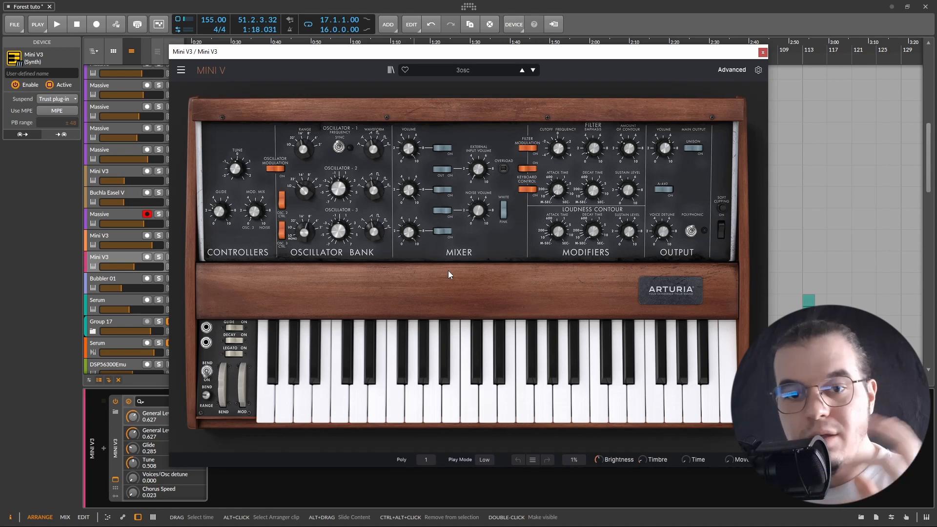
Load the Default preset in the Mini V synth
click(181, 70)
click(196, 83)
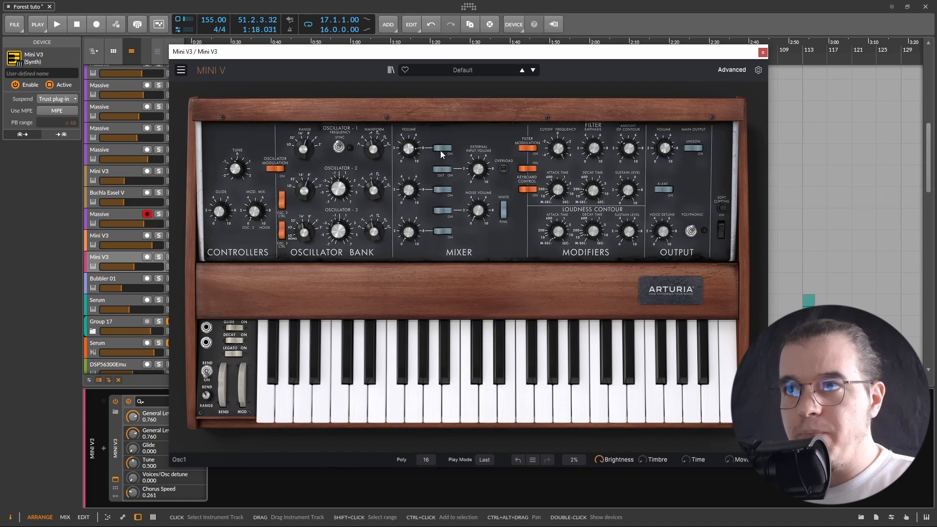
Switch off the first oscillator in the mixer and turn the noise volume up to full
click(438, 151)
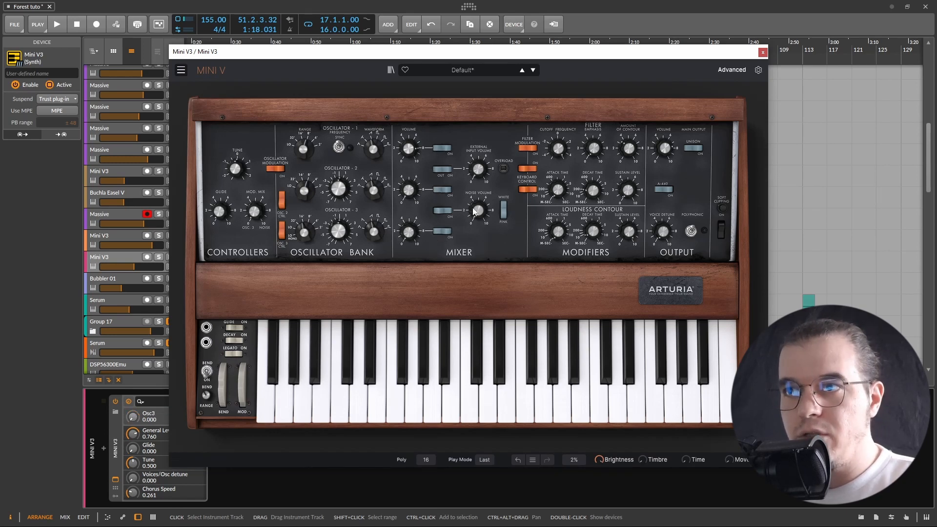
drag(479, 213, 480, 193)
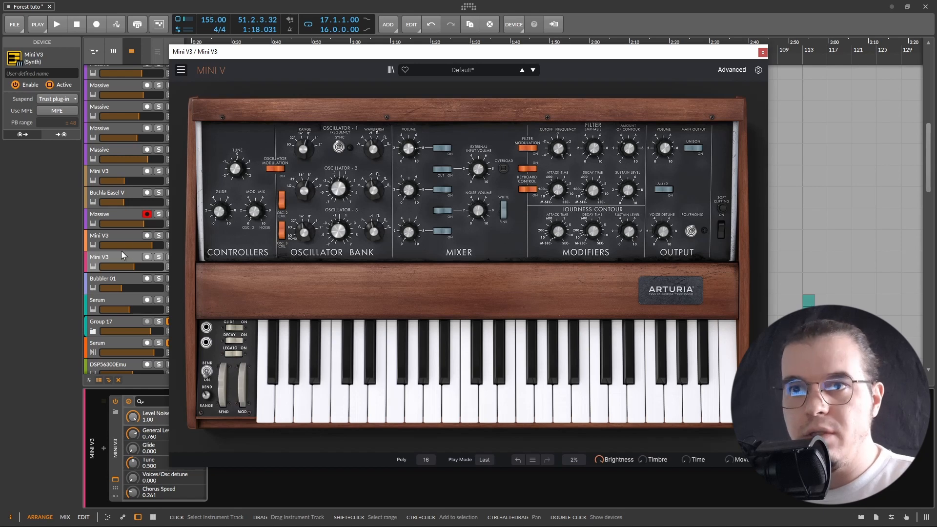
Solo the Mini V3 track and play back the arrangement to hear the noise sound
click(158, 257)
key(space)
key(space)
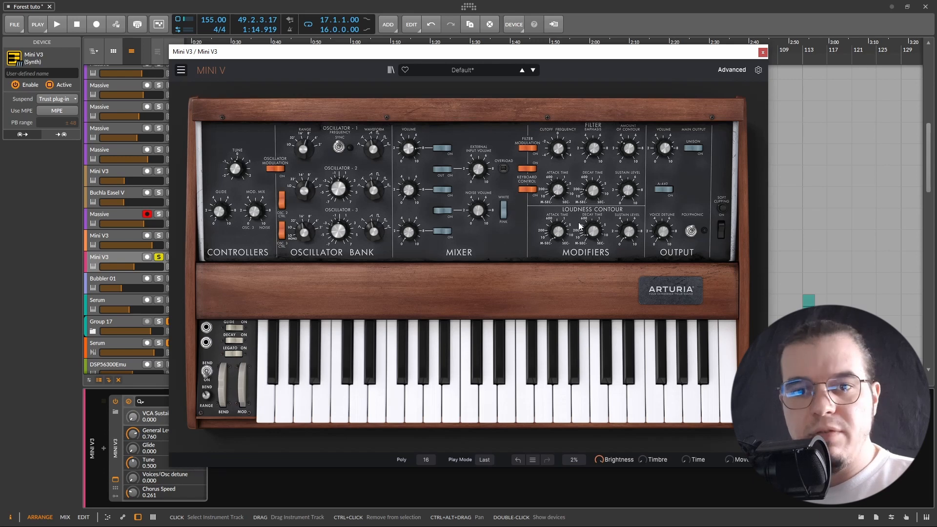
key(space)
Set the loudness contour decay to about 0.122 while playing back
key(space)
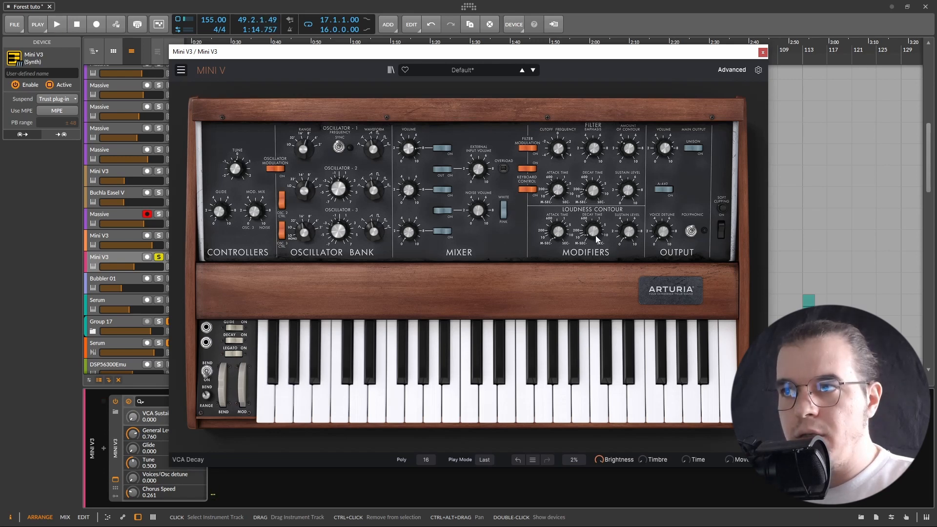
key(space)
mouse_move(595, 235)
mouse_down()
mouse_move(595, 244)
mouse_move(592, 225)
mouse_up()
key(space)
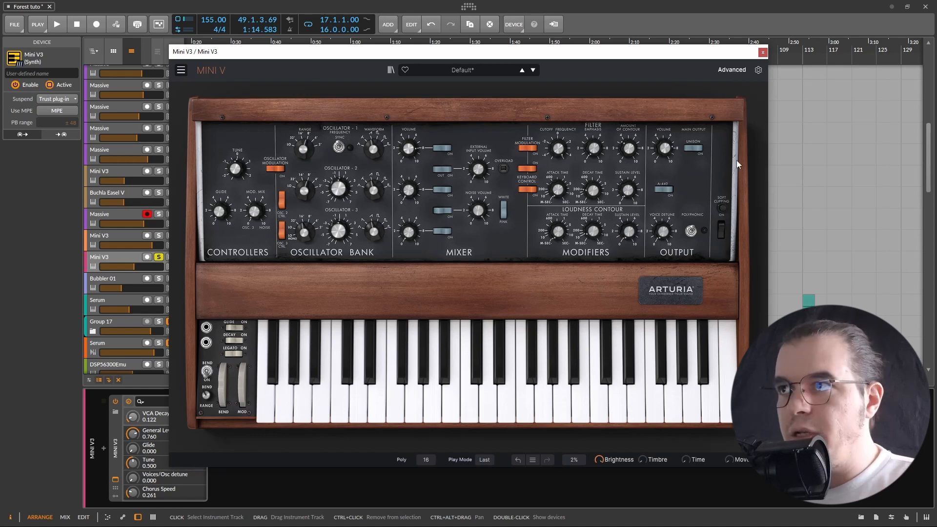
Open the advanced panel, start the arpeggiator and set its speed to about 0.715
click(731, 69)
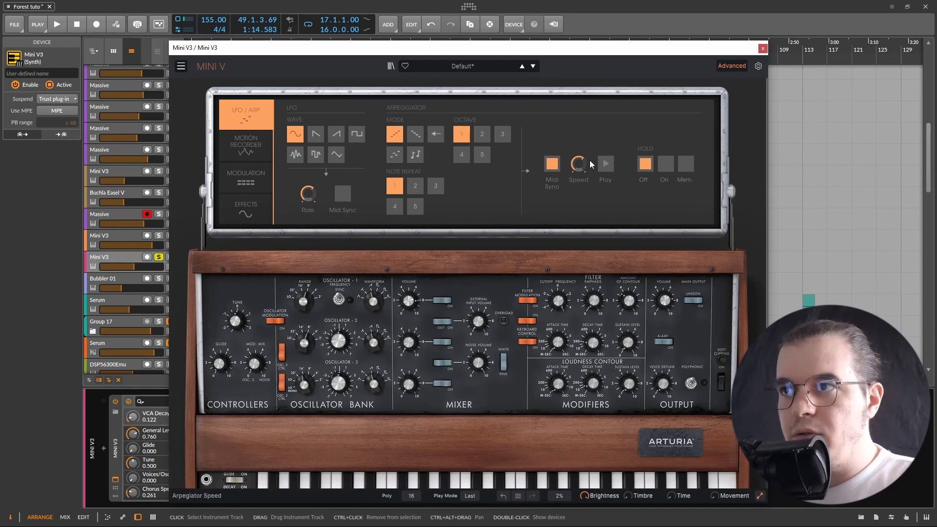
click(606, 167)
drag(579, 164, 579, 169)
Play back the arpeggiated pattern to audition it
drag(500, 48, 498, 38)
key(space)
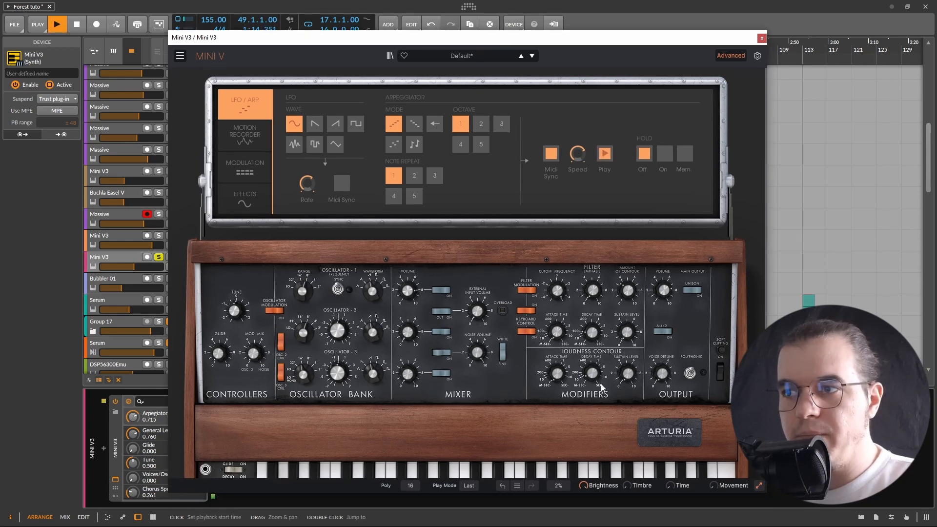
mouse_move(598, 373)
key(space)
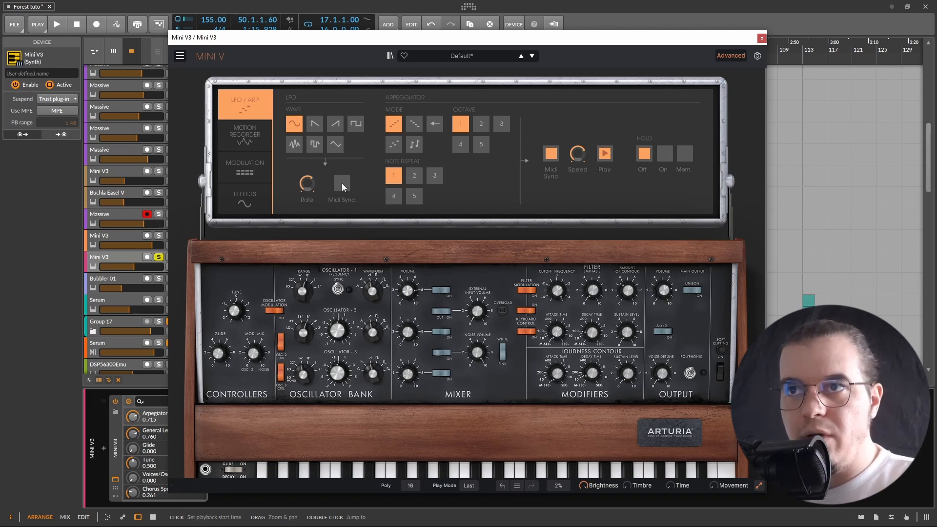
Set the LFO wave to random sample-and-hold, toggle MIDI Sync, and set the LFO rate to about 0.736
click(315, 144)
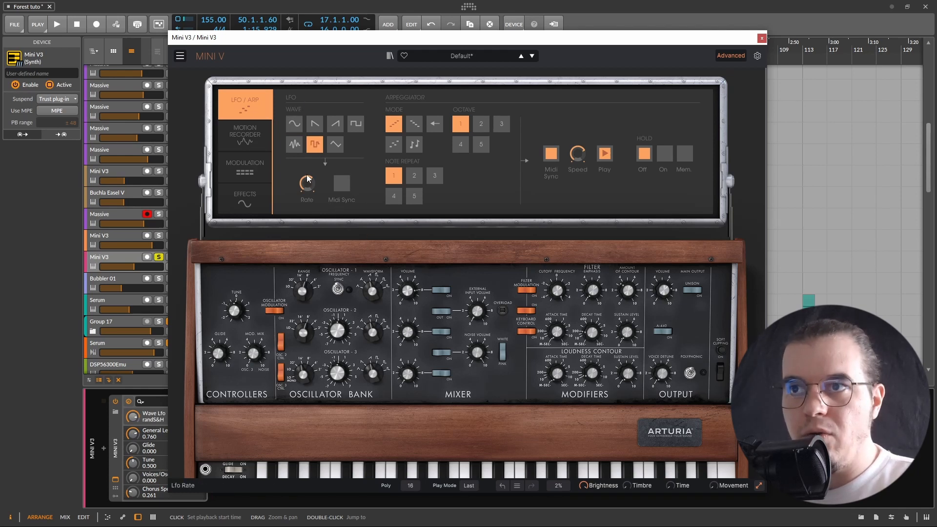
click(341, 186)
drag(308, 185, 307, 175)
In the modulation matrix, set the first slot's source to LFO and its destination to VCA Env Dec
click(239, 165)
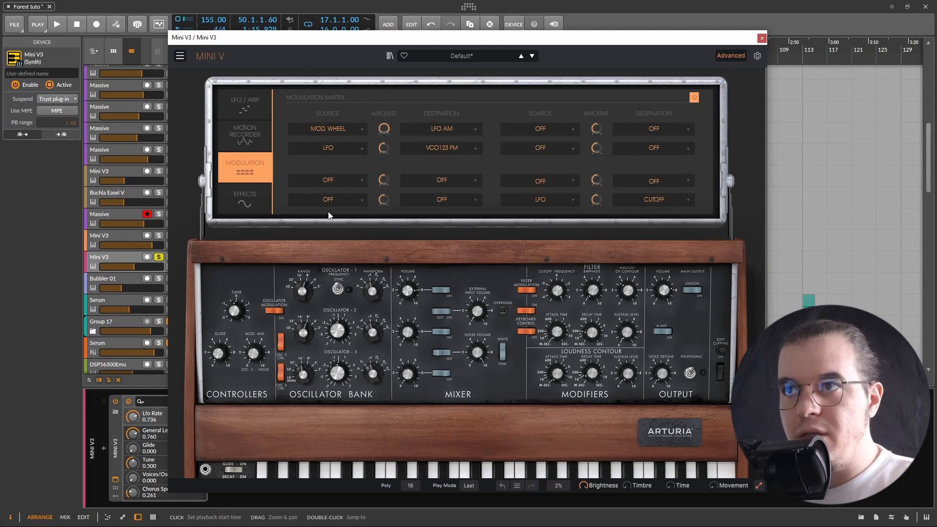
mouse_move(382, 202)
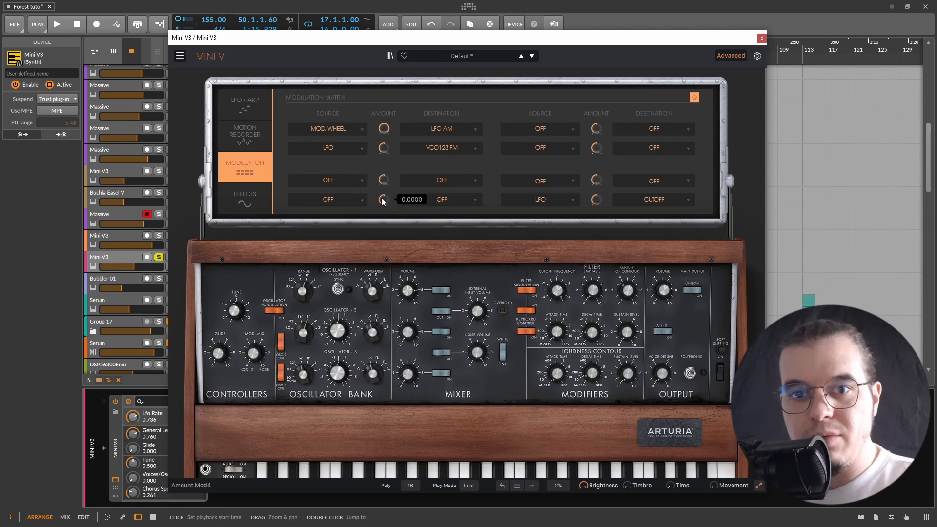
click(340, 130)
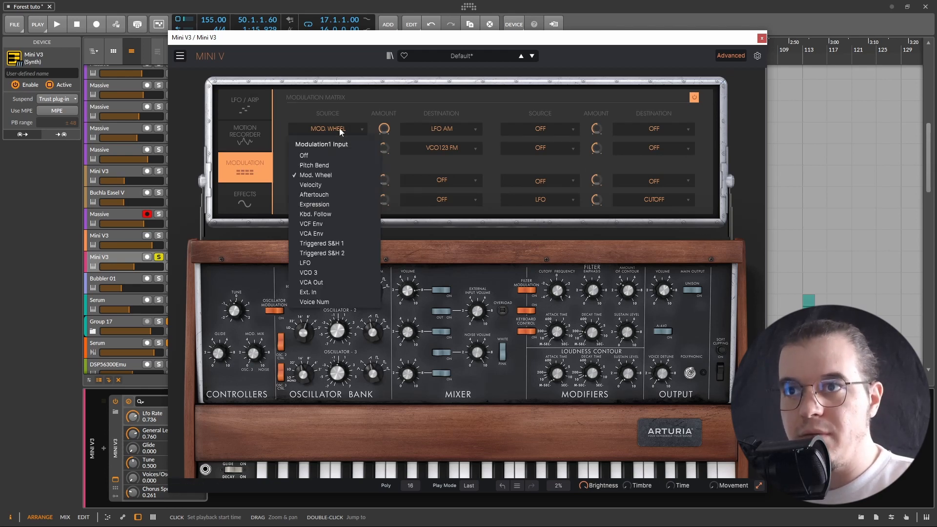
click(322, 263)
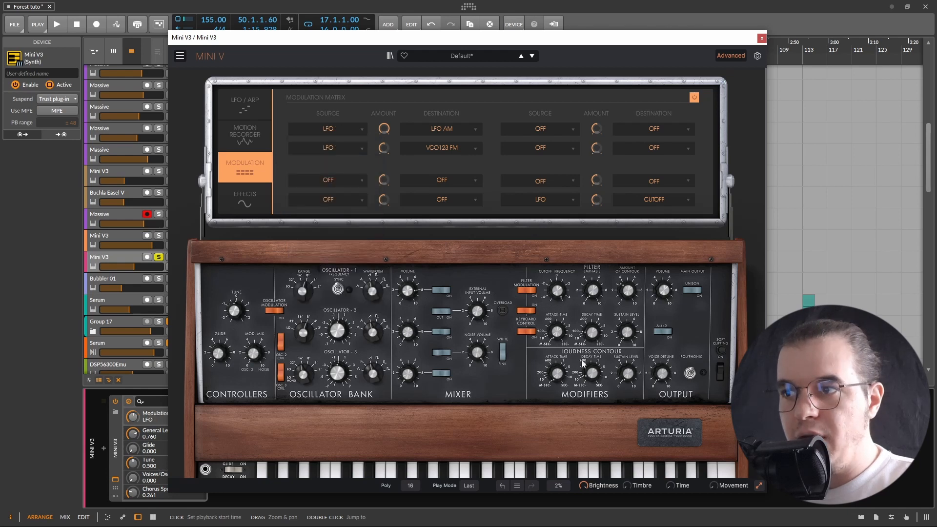
click(435, 130)
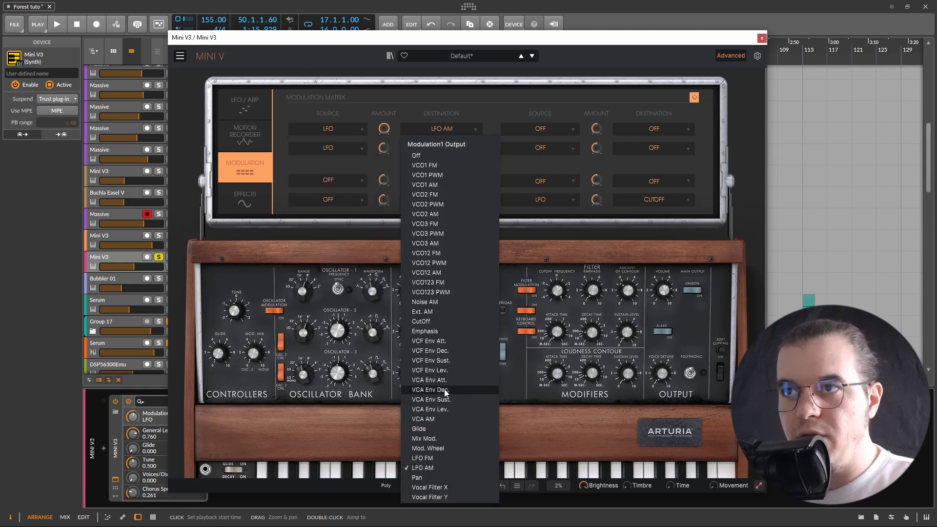
click(458, 391)
Turn off the source and destination of the second modulation slot
click(349, 151)
click(330, 174)
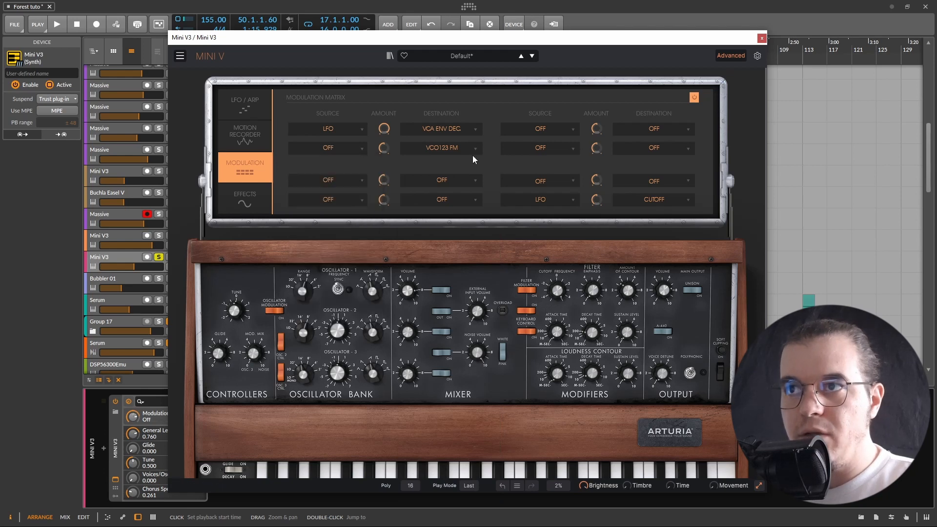
click(455, 147)
click(416, 175)
Tune the first slot's modulation amount to about 0.608 and the loudness decay to about 0.102 while auditioning playback
click(383, 128)
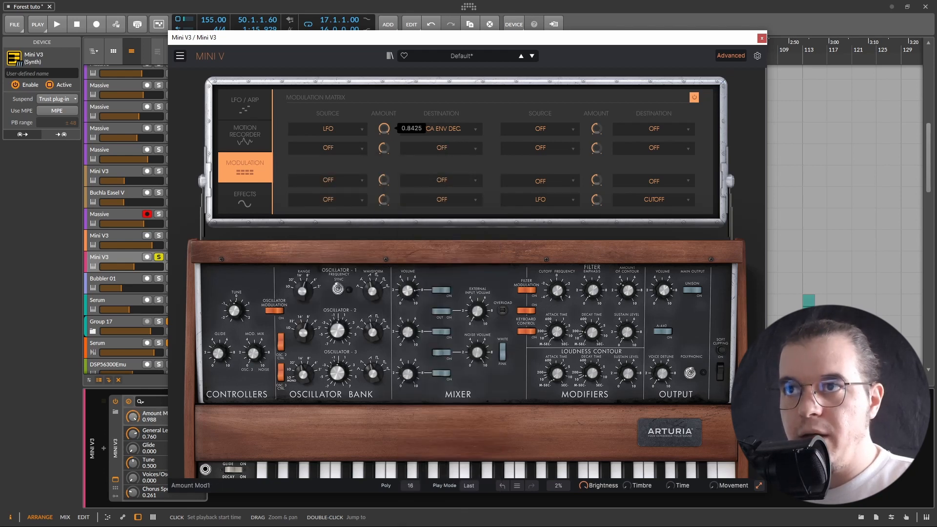
key(space)
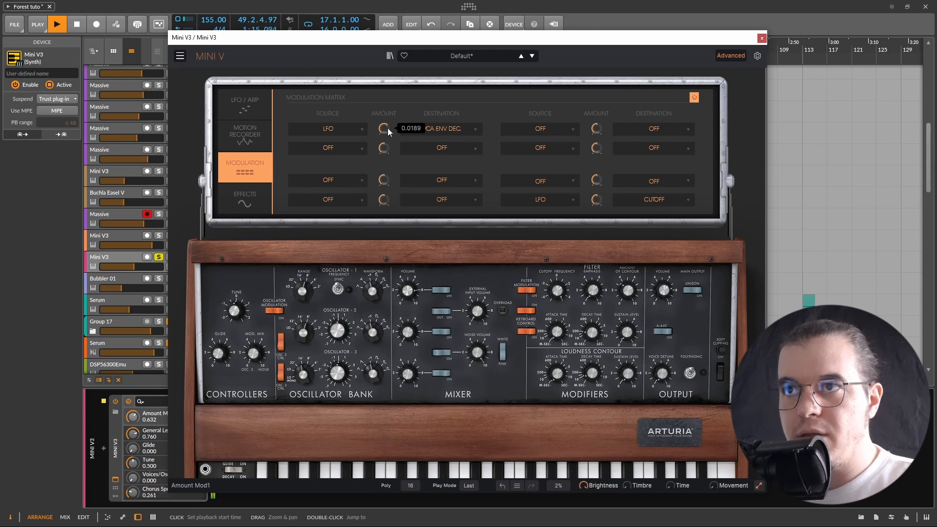
drag(593, 375, 594, 377)
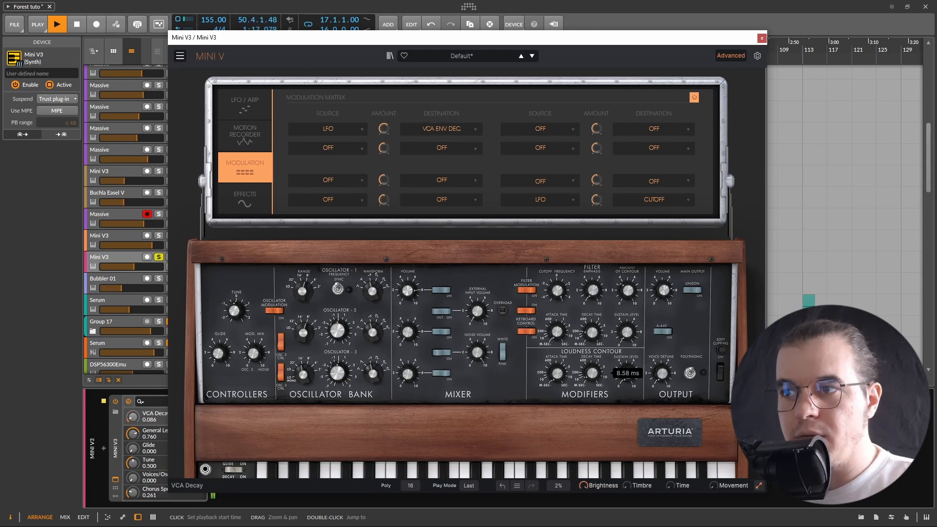
key(space)
drag(383, 127, 383, 130)
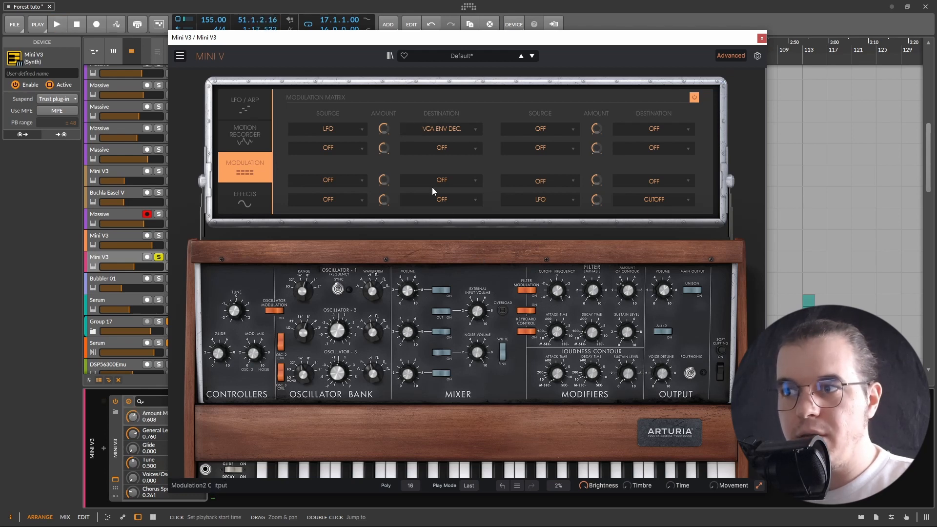
key(space)
drag(594, 375, 596, 374)
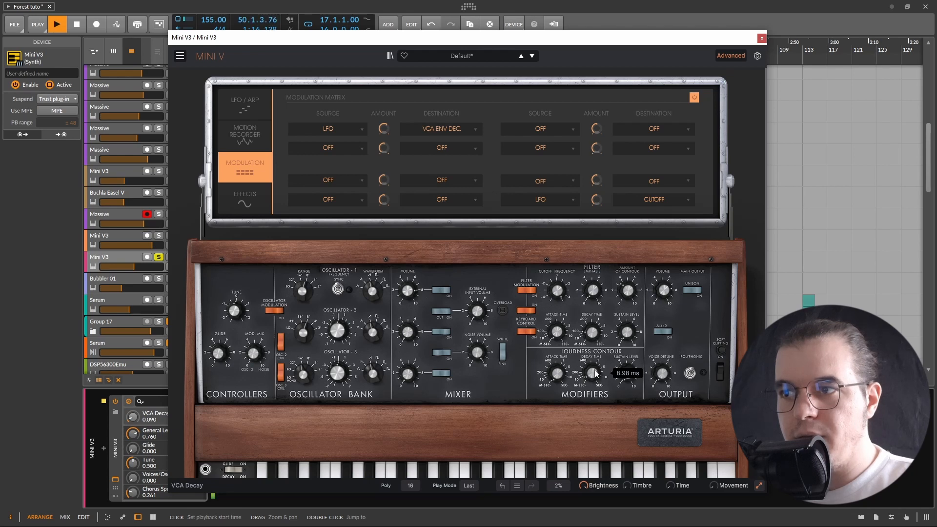
key(space)
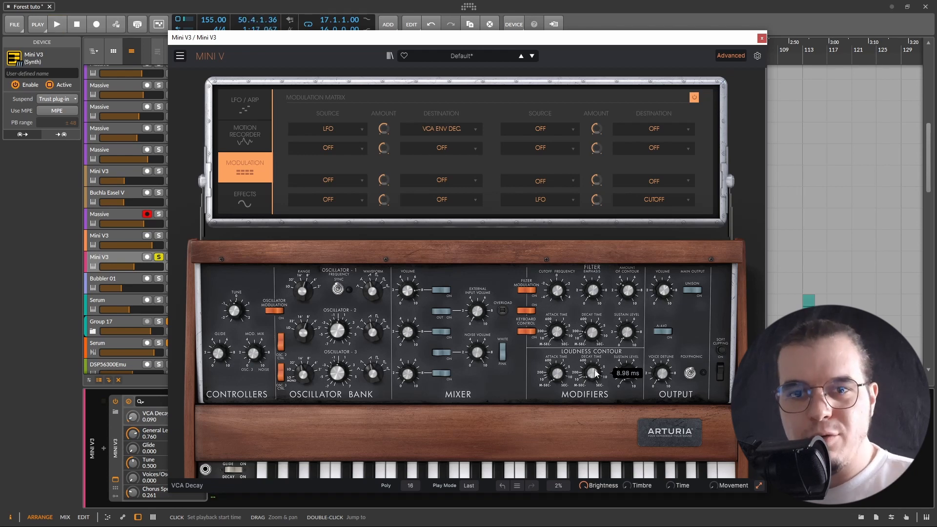
key(space)
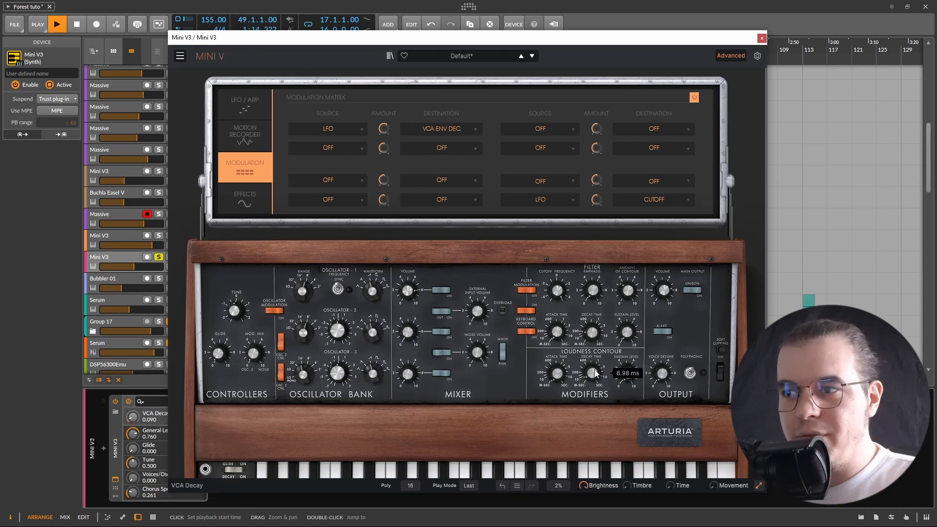
scroll(595, 377, up, 1)
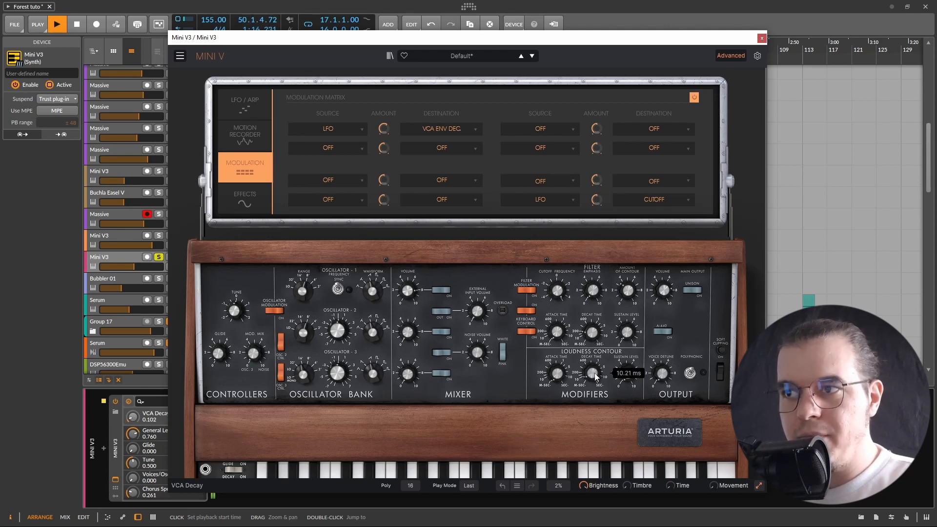
key(space)
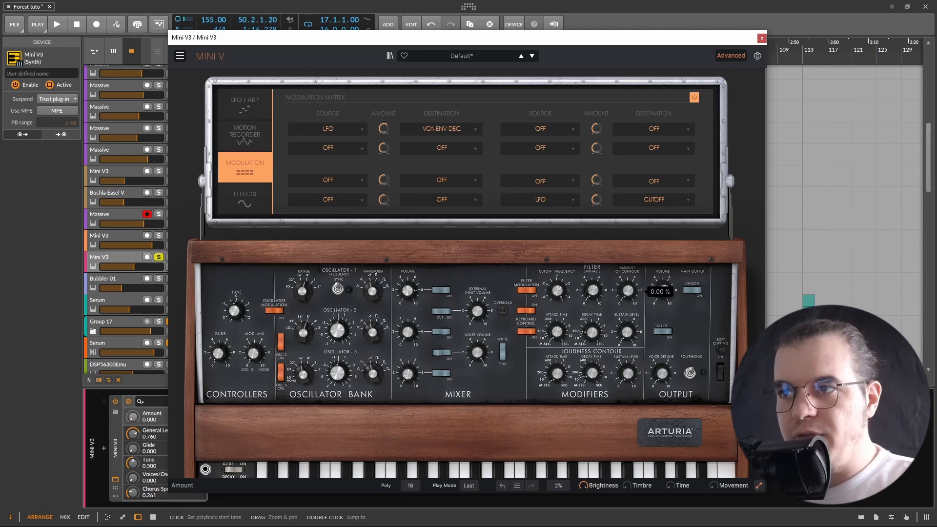
Lower the filter cutoff frequency to about 477.81 Hz and audition the result
drag(560, 293, 560, 336)
key(space)
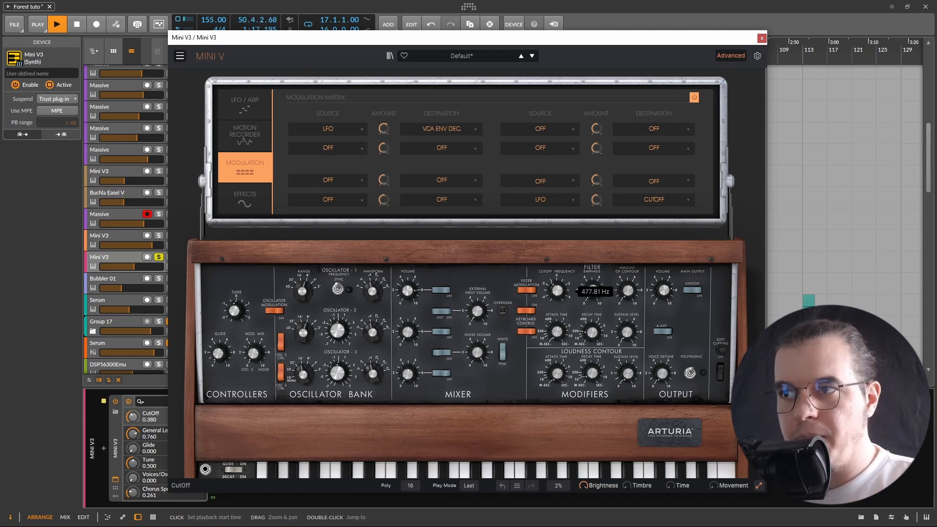
key(space)
Set the filter contour amount to about 0.108 and the filter decay to about 59.60 ms
click(628, 293)
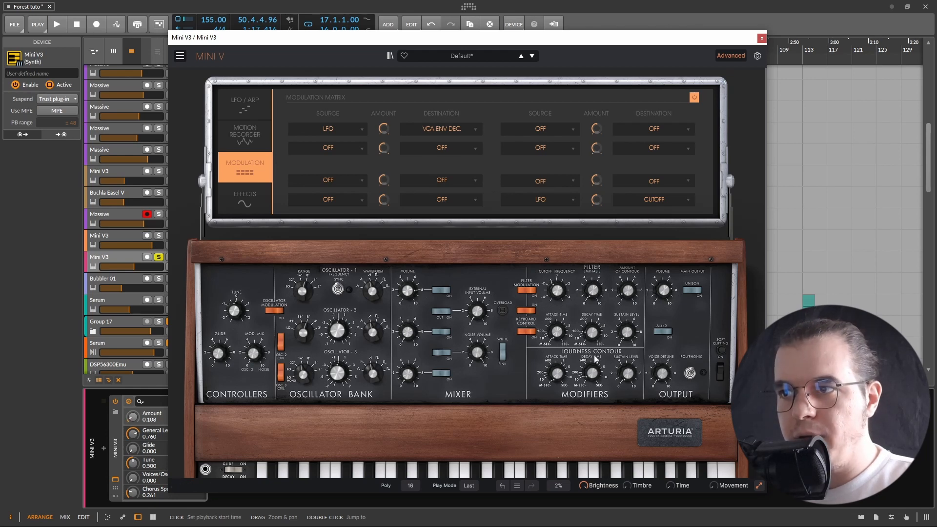
click(627, 332)
click(592, 332)
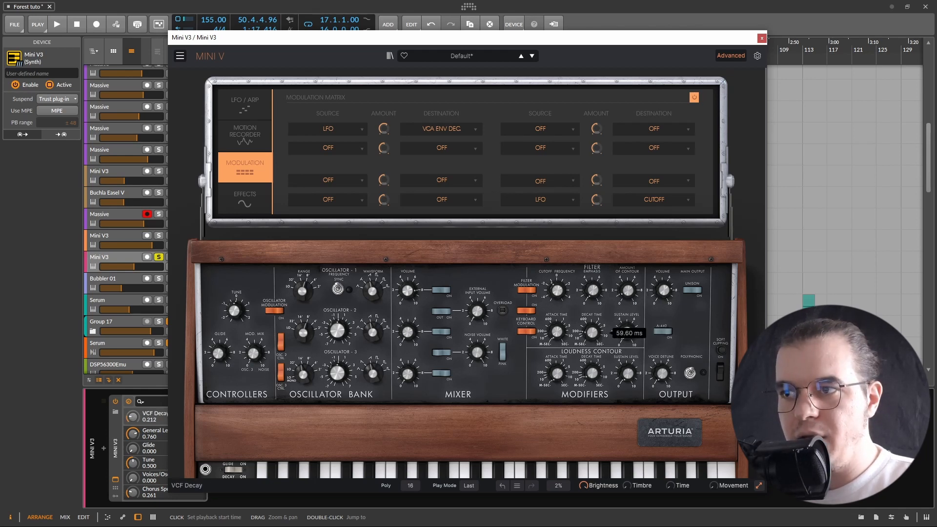
Raise the filter contour amount to about 40.40% while auditioning playback
click(663, 290)
key(space)
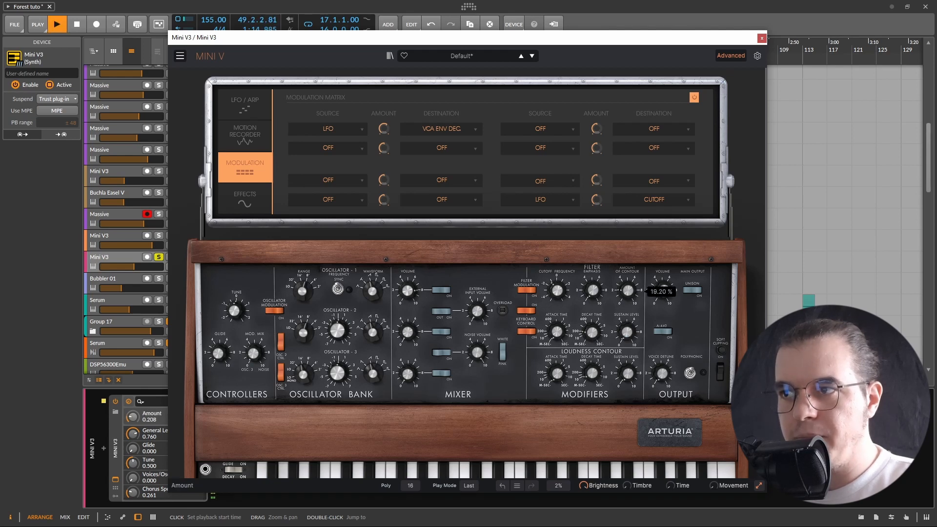
drag(628, 290, 627, 283)
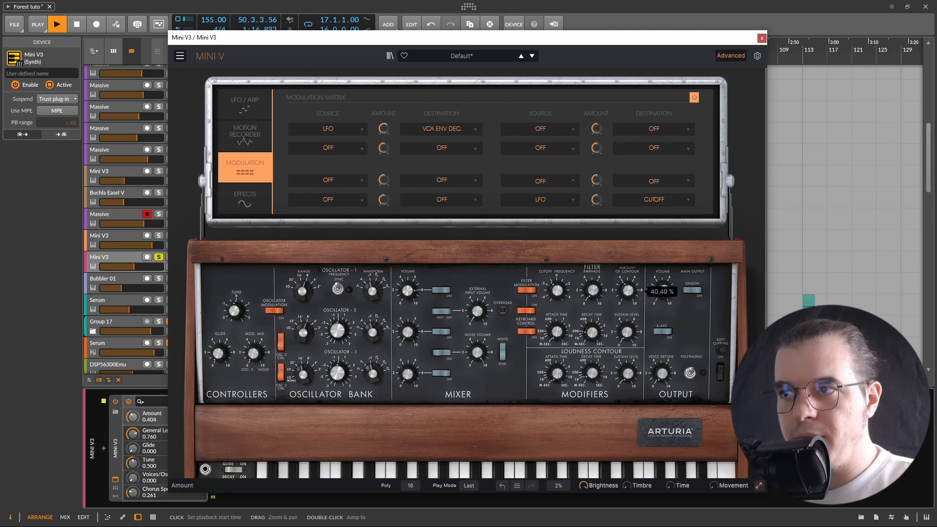
key(space)
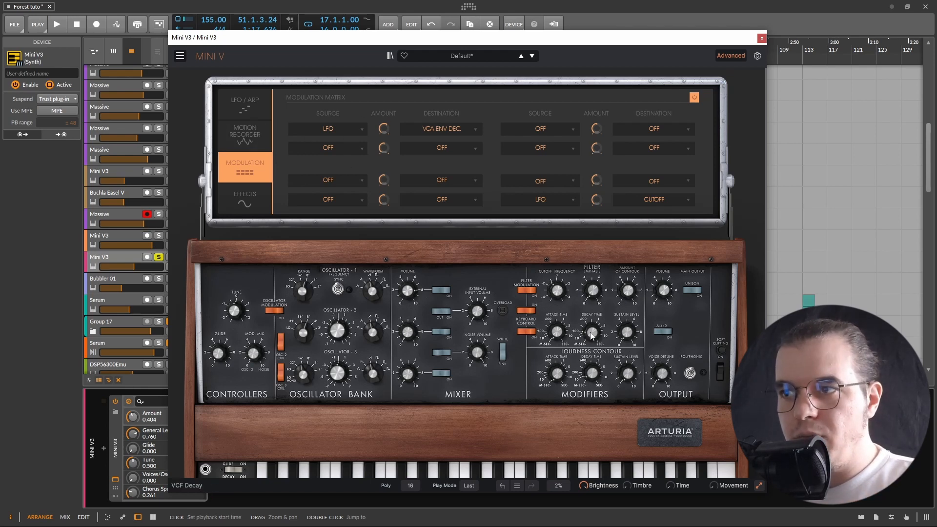
drag(591, 333, 591, 332)
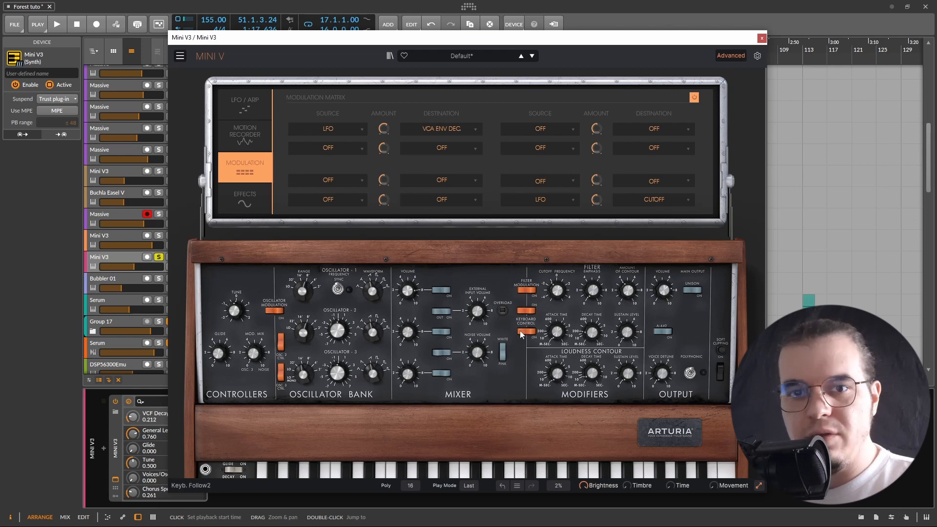
Route the second modulation slot from the LFO to VCF Env Dec with a small amount
click(345, 146)
click(336, 283)
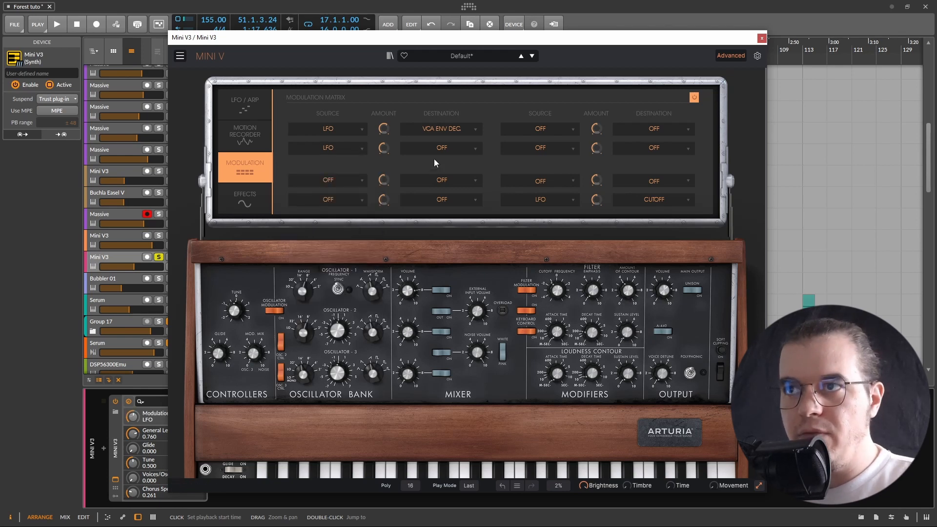
click(441, 148)
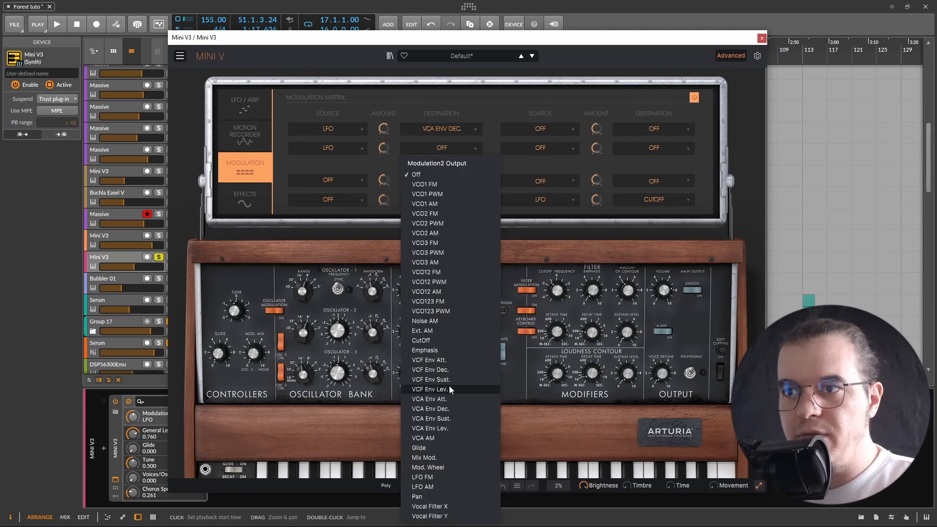
click(453, 371)
drag(383, 147, 384, 146)
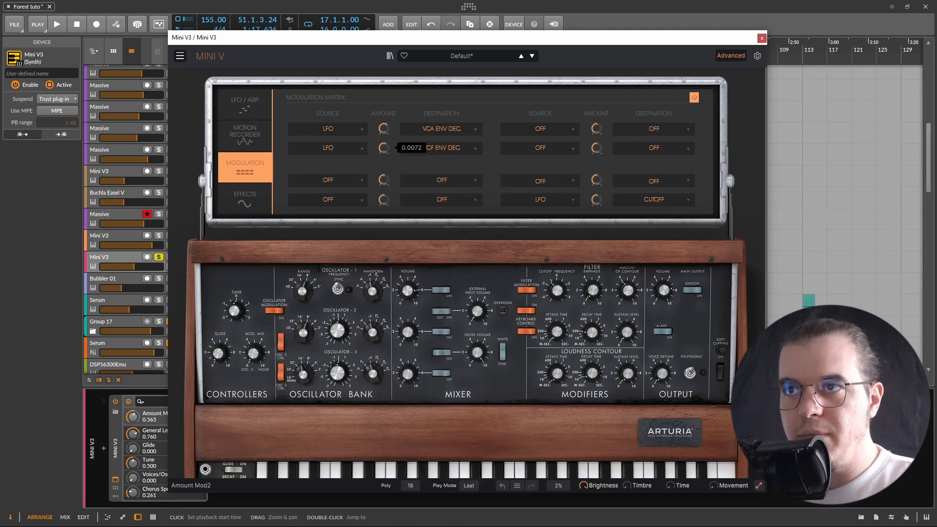
During playback, shorten the filter decay, set the contour amount to about 42.80%, and raise the second slot's modulation amount
key(space)
drag(592, 332, 592, 335)
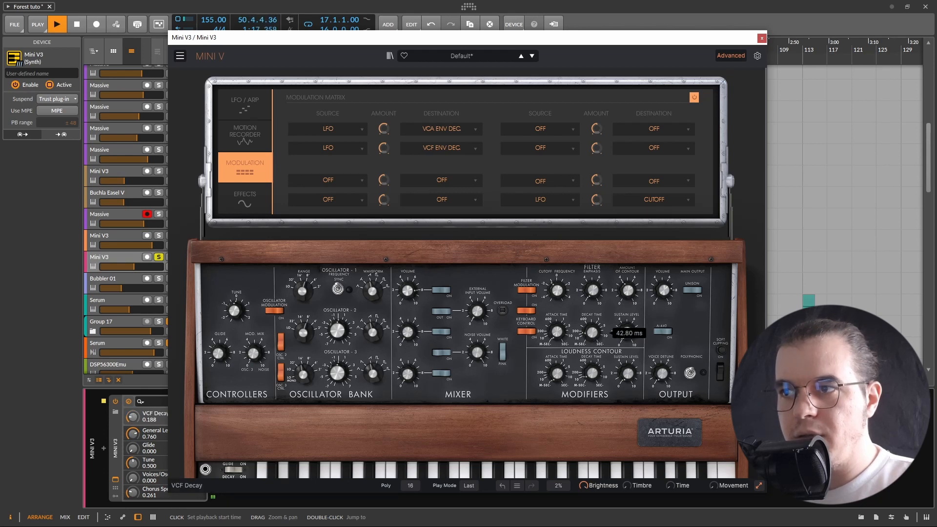
drag(628, 291, 628, 287)
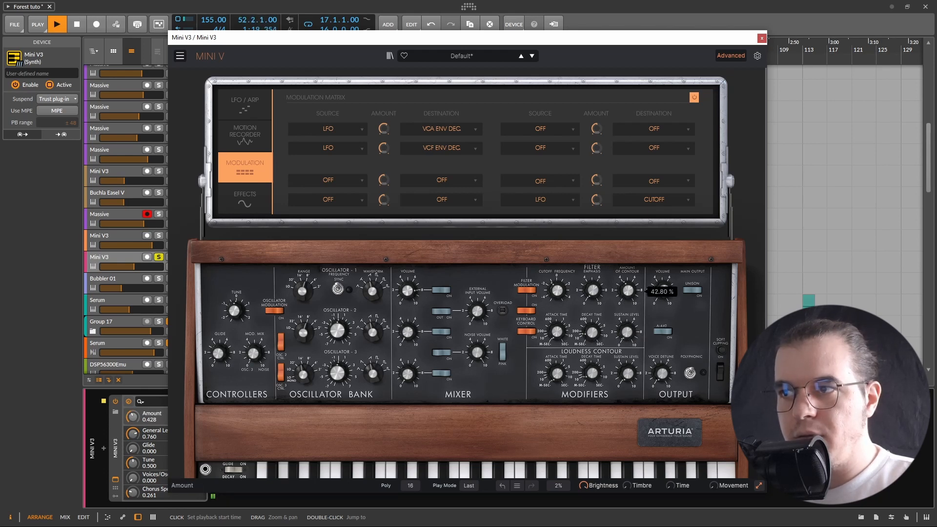
drag(592, 332, 592, 338)
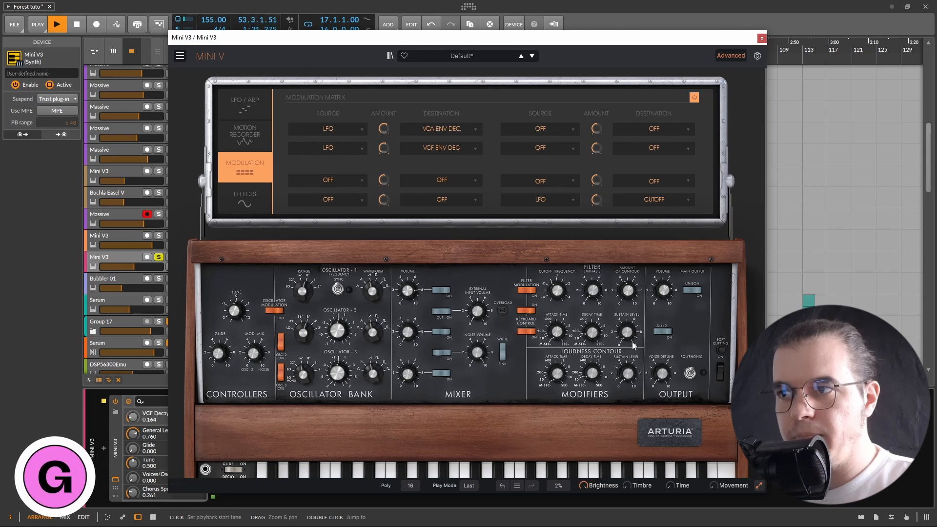
drag(384, 147, 383, 132)
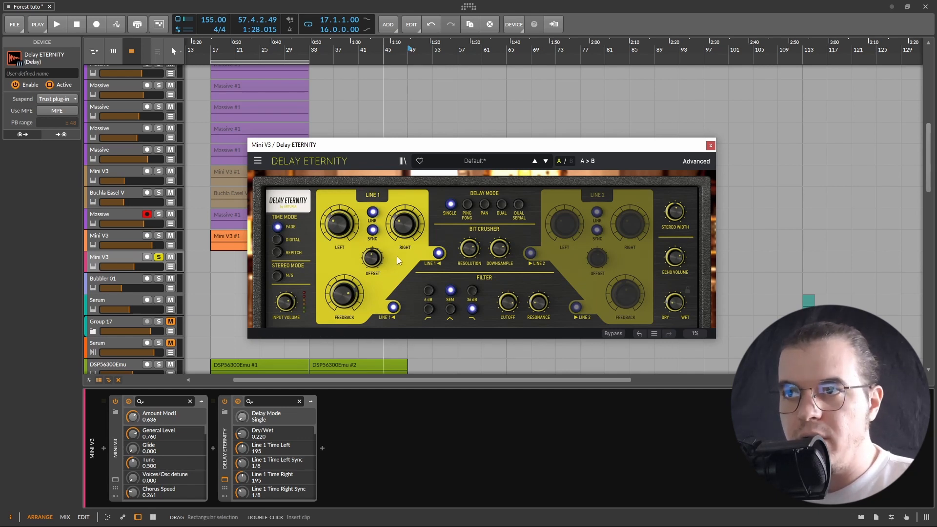
Try each delay mode of Delay Eternity in turn and return to Single
click(467, 205)
click(484, 205)
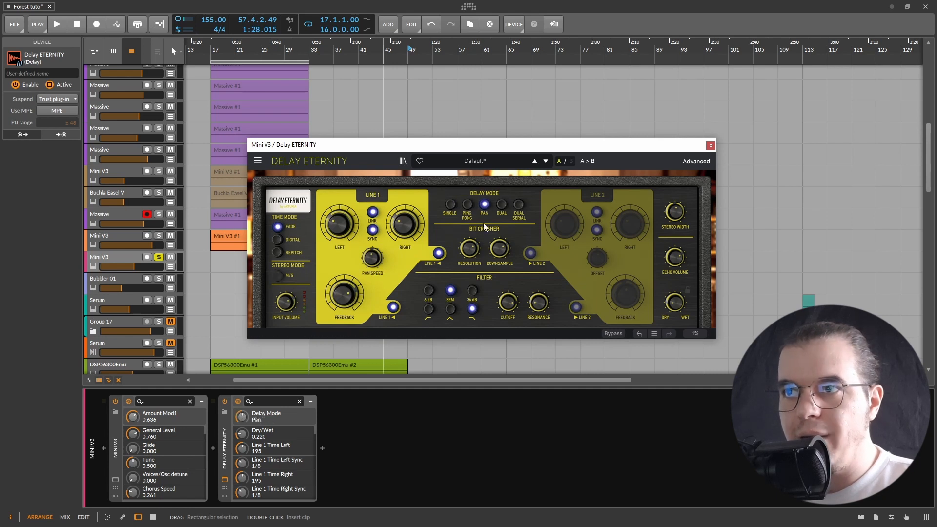
click(501, 205)
click(519, 205)
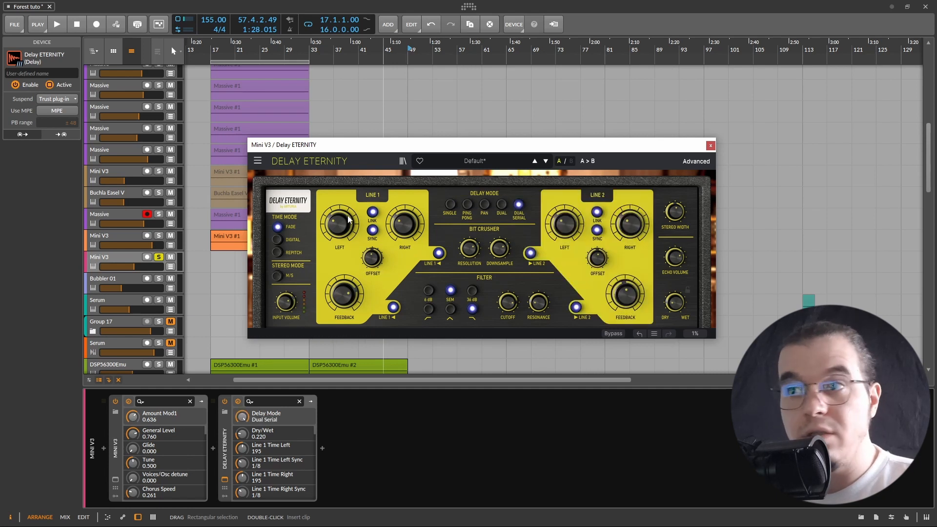
click(450, 204)
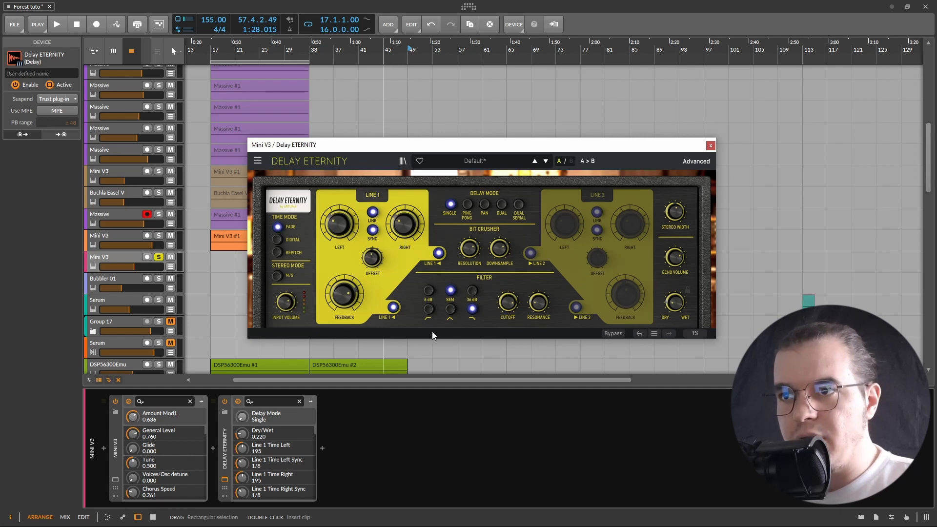
Try the delay filter's high-pass and low-pass types and its slopes, ending on low pass with SEM slope
click(429, 290)
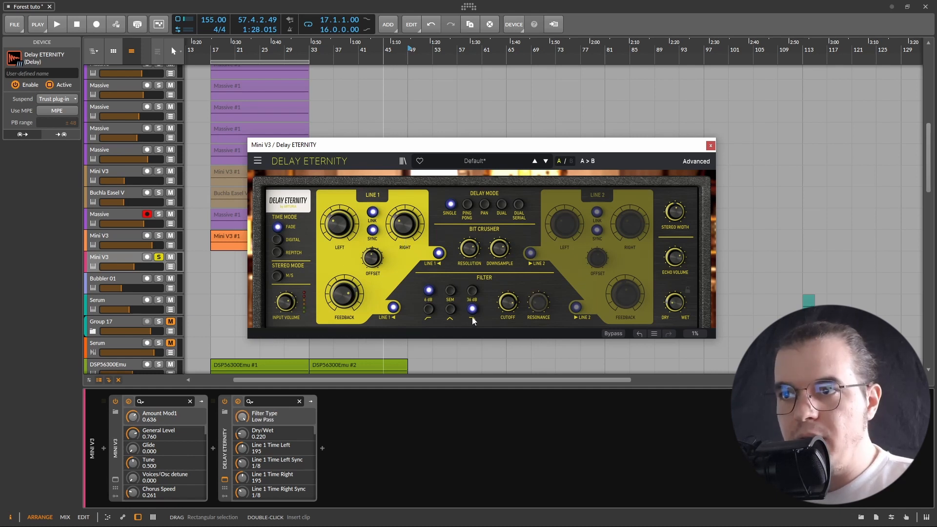
click(430, 309)
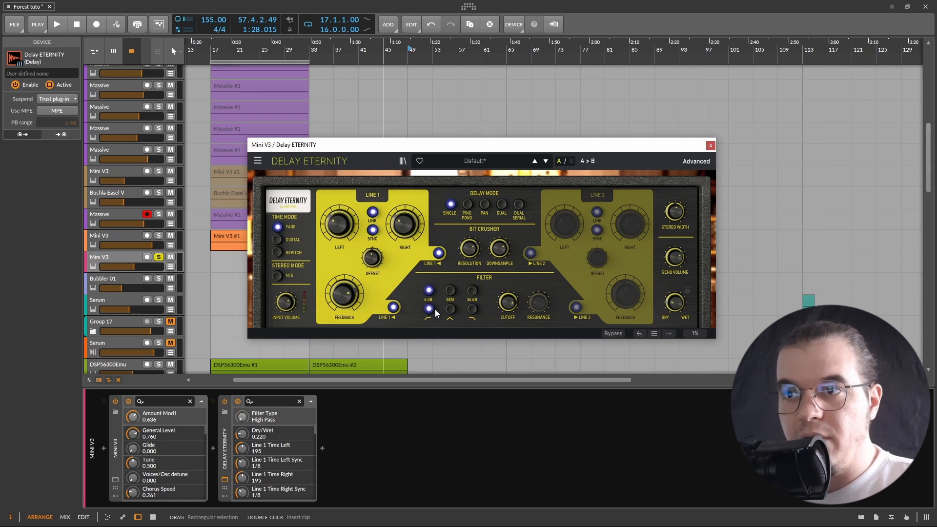
click(472, 309)
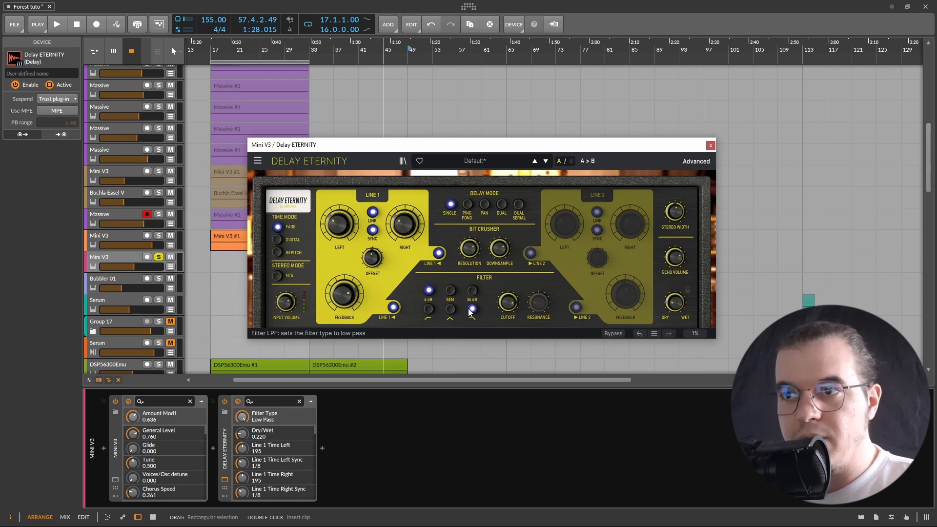
click(450, 291)
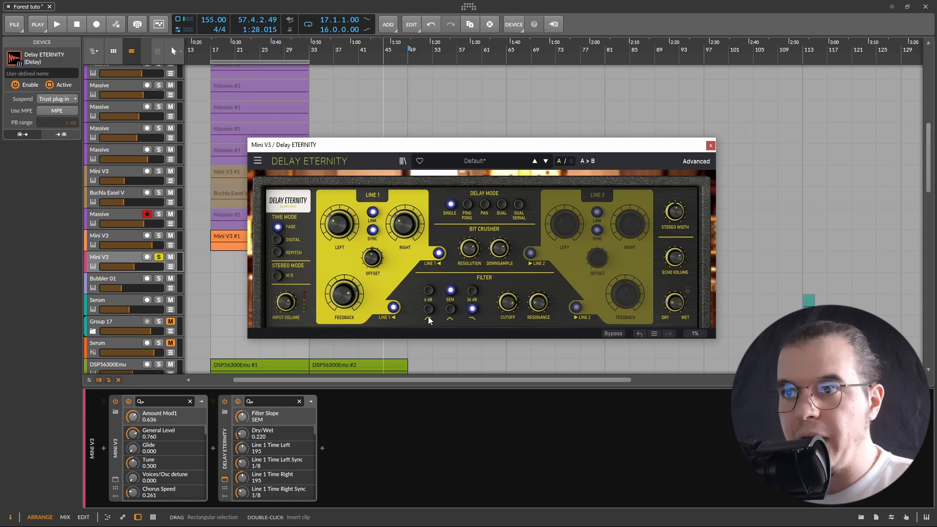
click(472, 291)
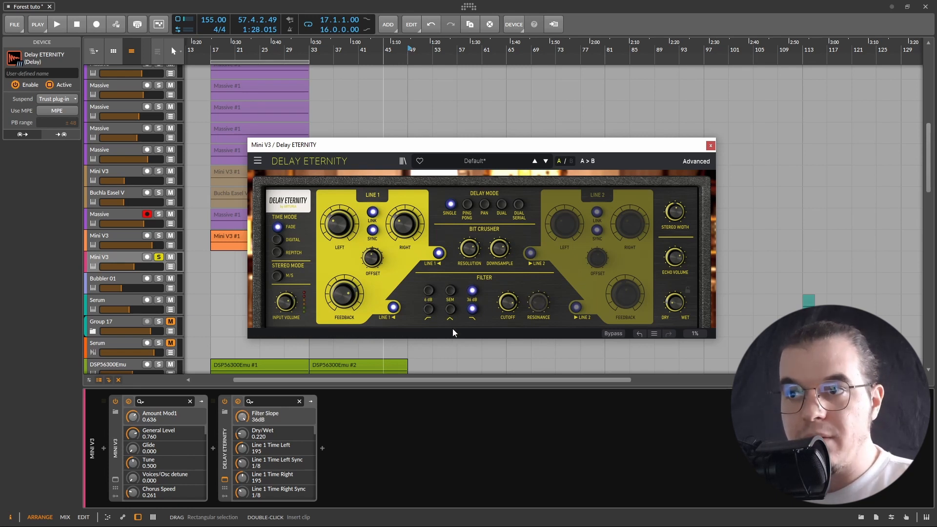
click(451, 290)
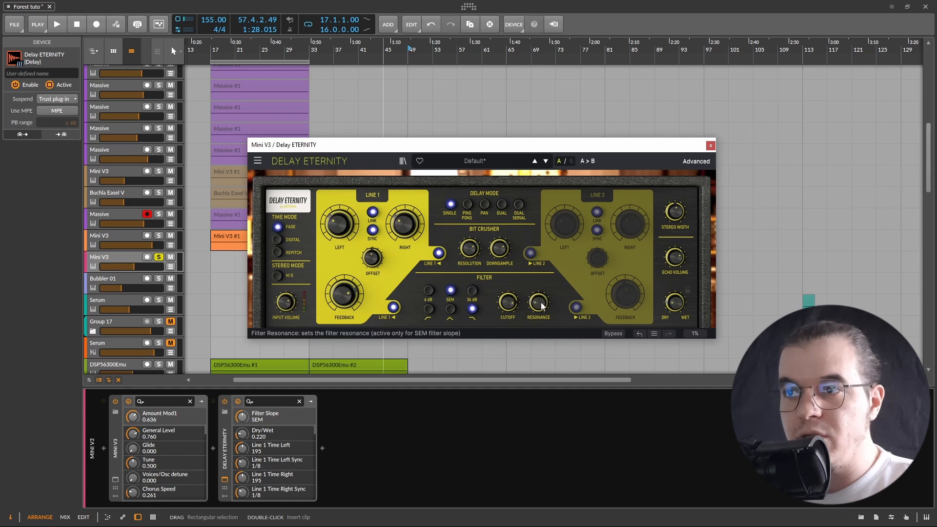
Set the delay filter resonance to zero and open the filter cutoff fully to 20000
drag(539, 302, 538, 351)
mouse_move(507, 308)
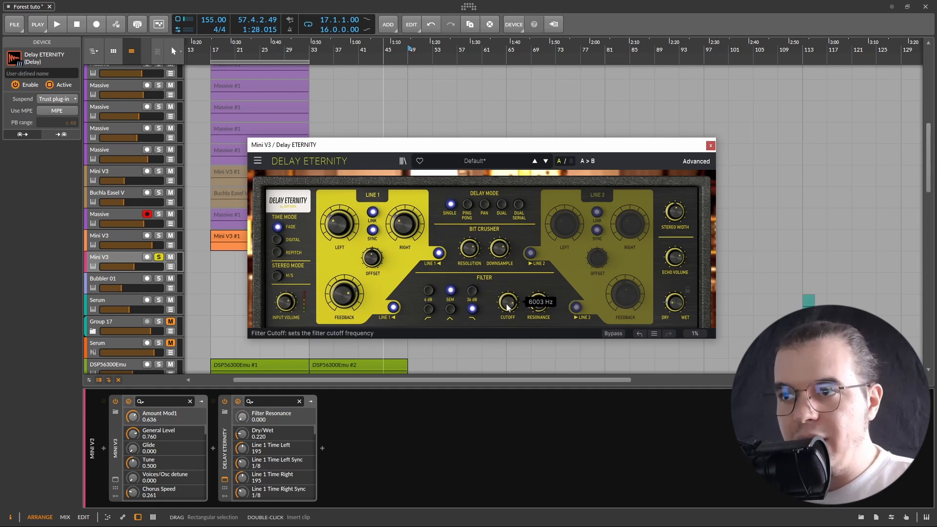
drag(507, 304, 506, 280)
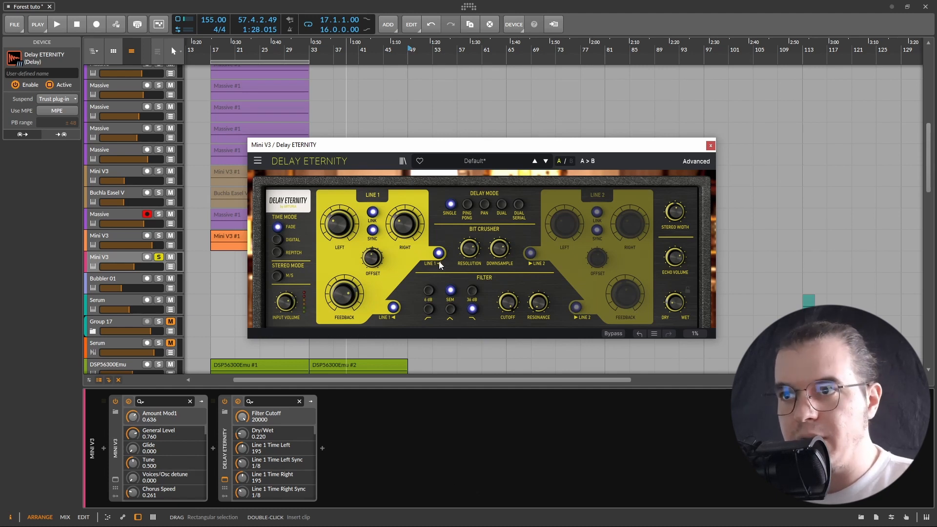
Disable Line 1's routing button near the feedback and set Line 1's left time to 1/16.d
click(394, 309)
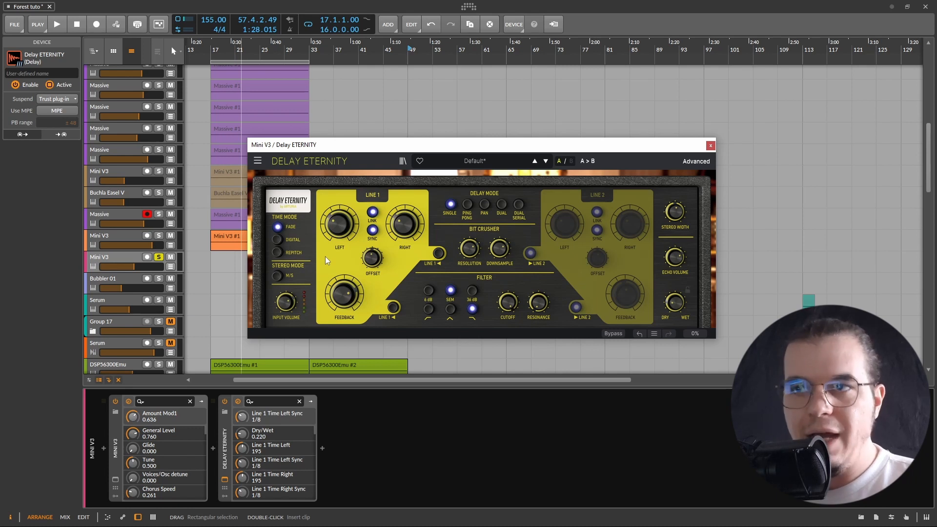
mouse_move(345, 229)
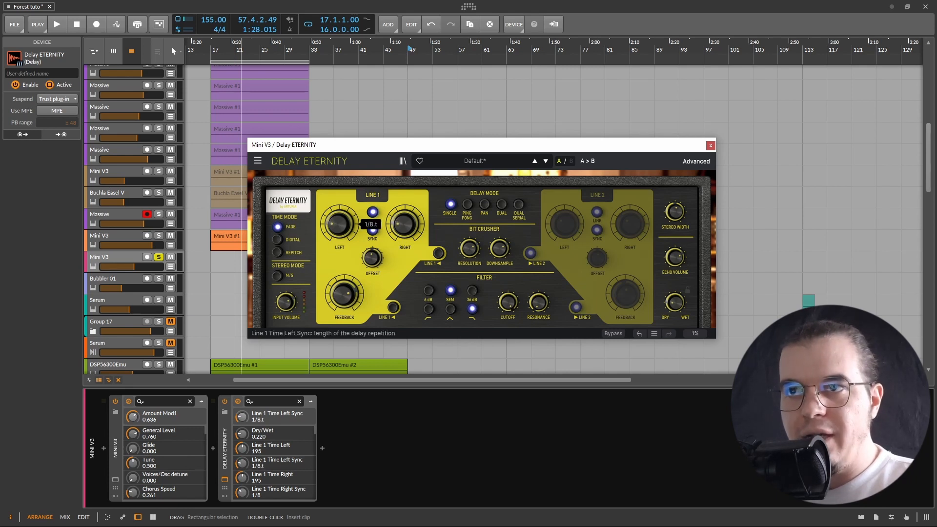
drag(344, 229, 344, 226)
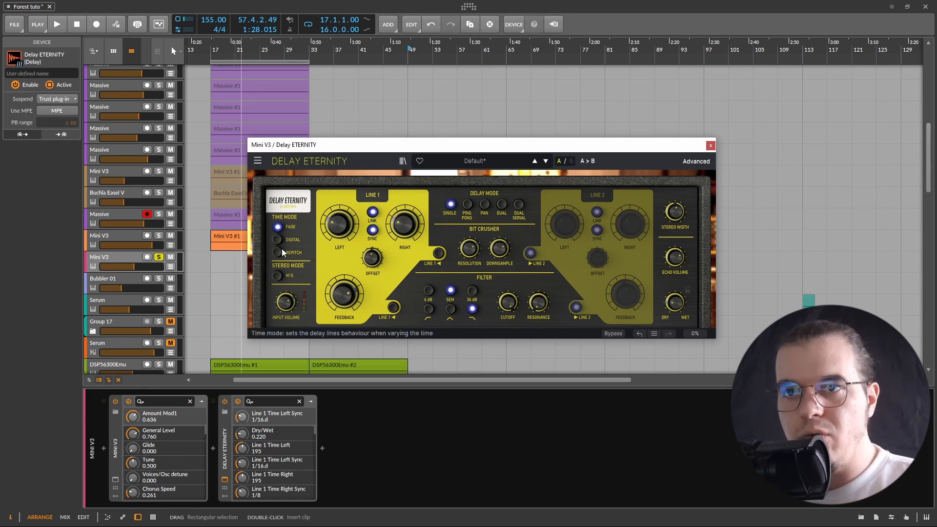
Switch the stereo mode to M/S and back to L/R
mouse_move(355, 298)
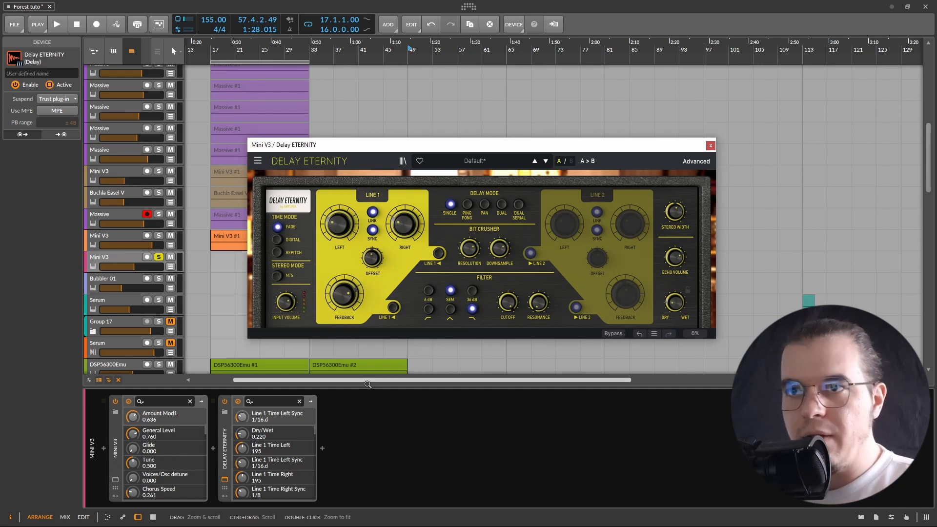
click(277, 276)
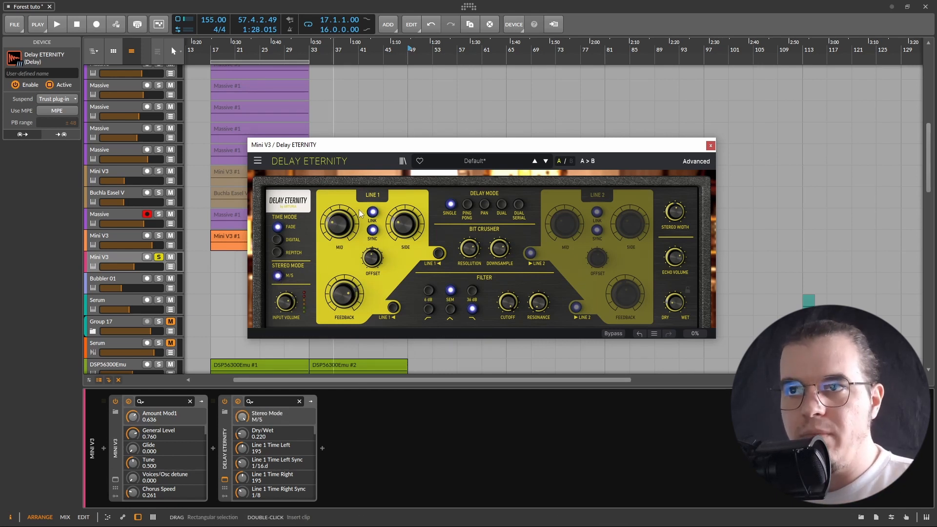
mouse_move(340, 229)
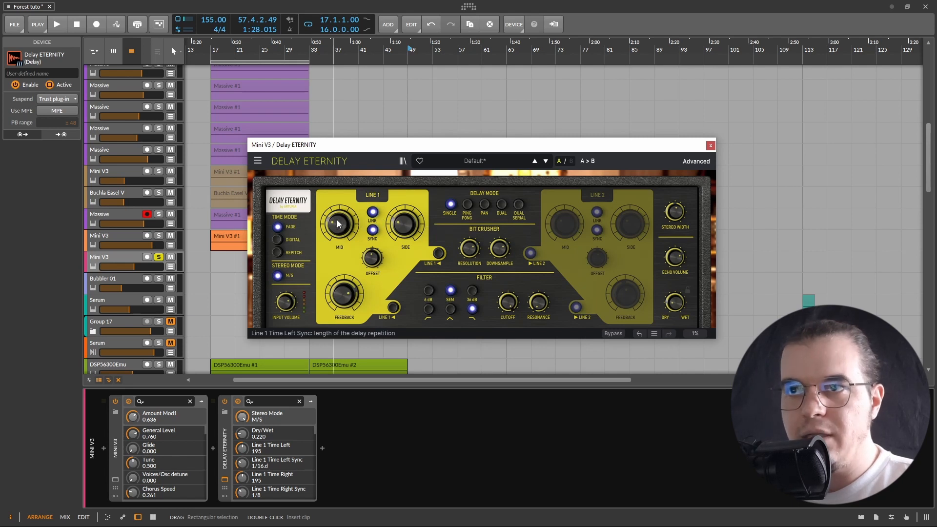
click(278, 276)
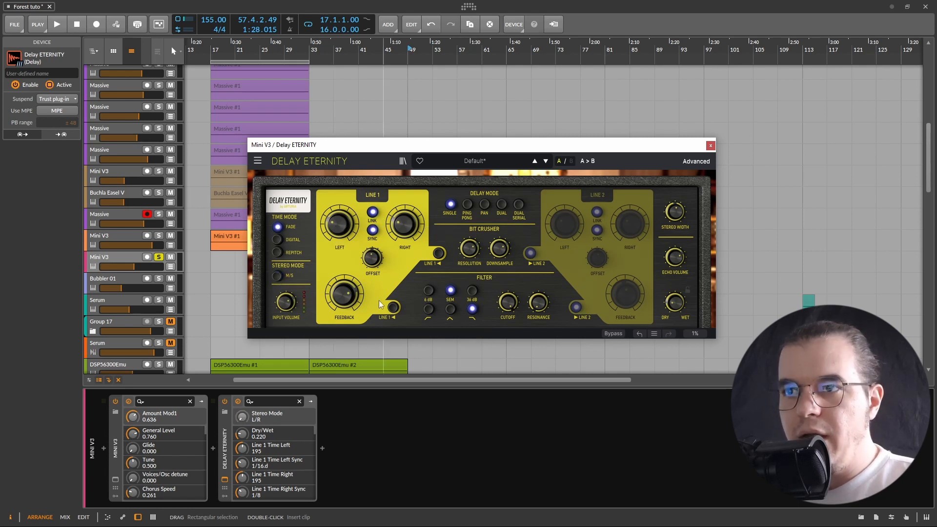
Open the advanced panel and inspect the envelope follower's destination options
click(696, 161)
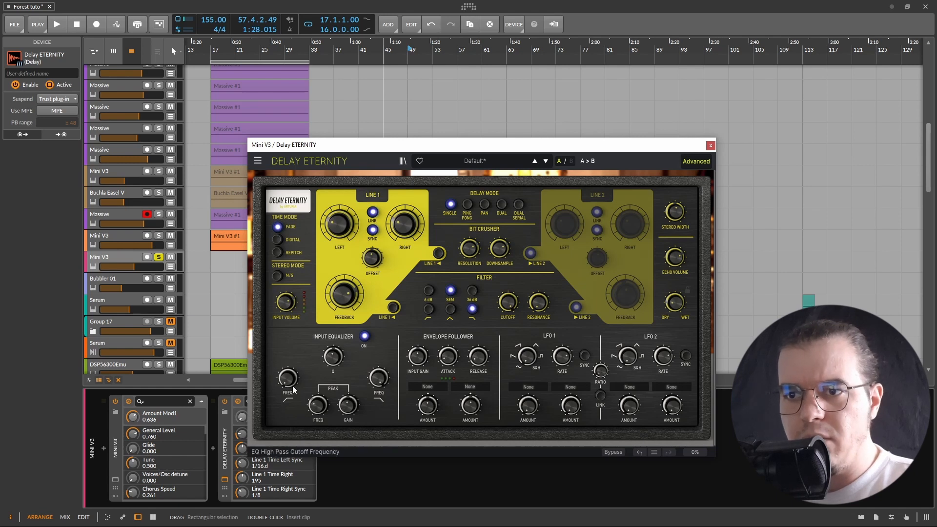
drag(284, 383, 284, 381)
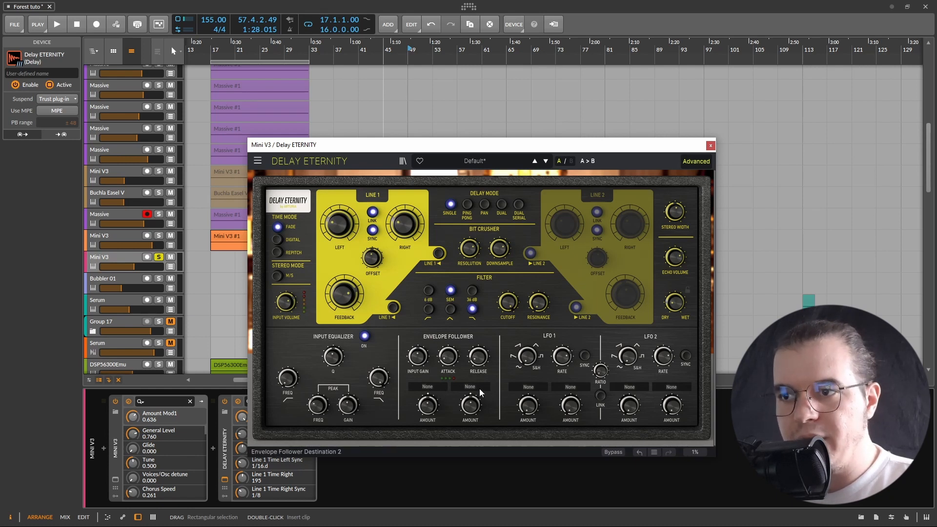
click(437, 387)
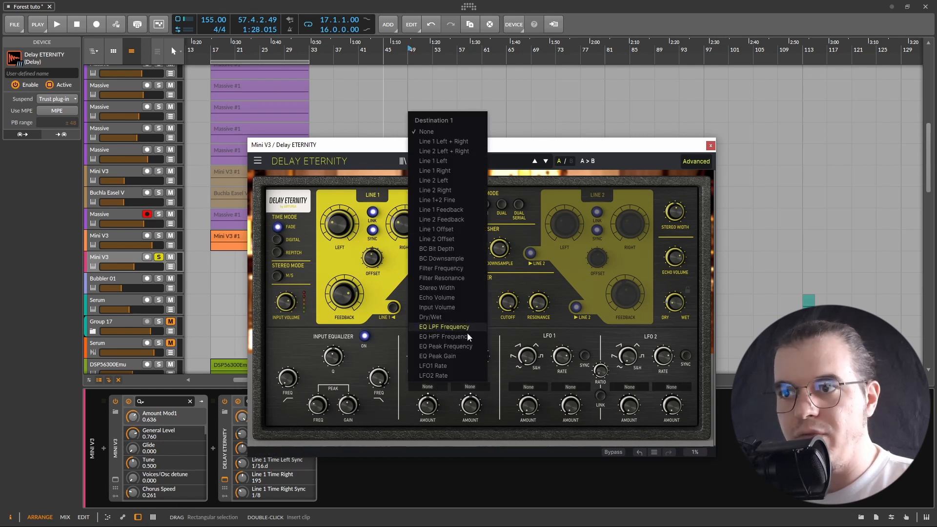
click(498, 334)
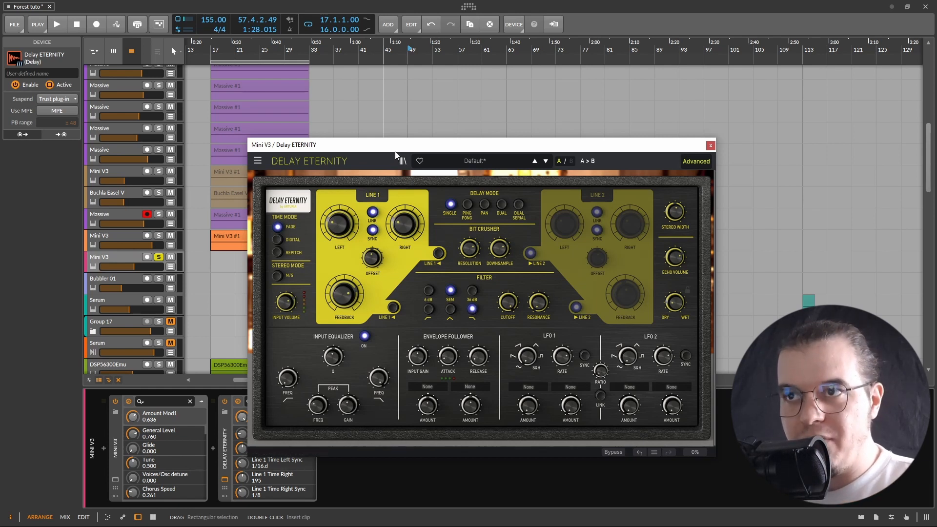
Set Line 1's right delay time to about 46.3 ms
drag(396, 145, 399, 160)
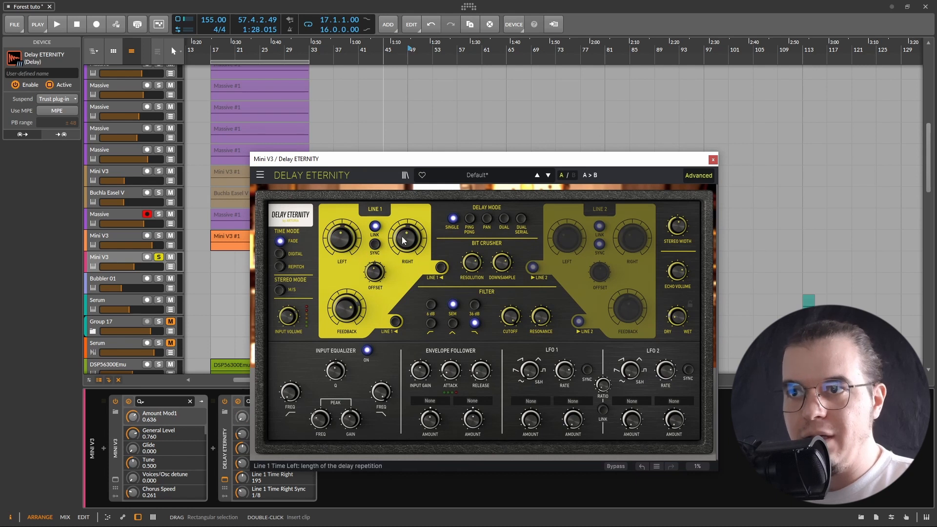
drag(402, 237, 401, 239)
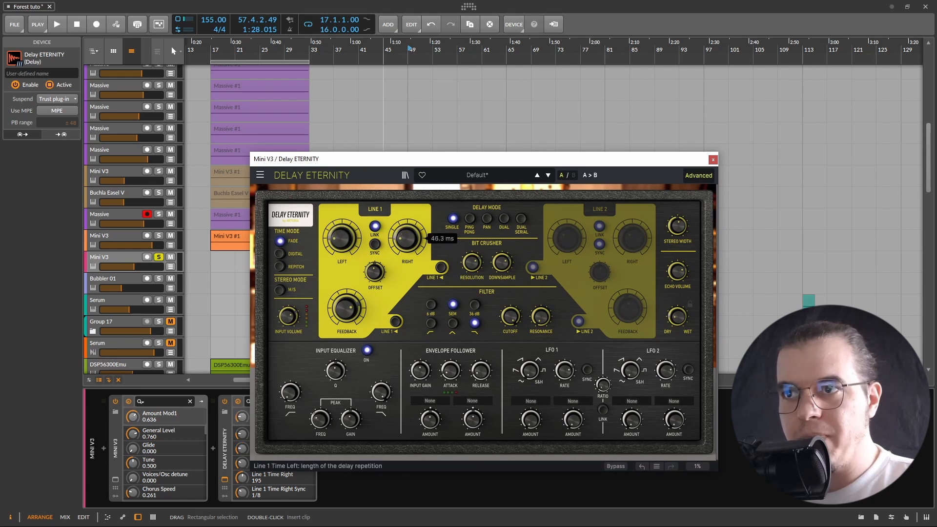
Set Line 1's feedback to 0.870 while playing the loop and nudging the Mini V3 track volume
drag(348, 310, 349, 332)
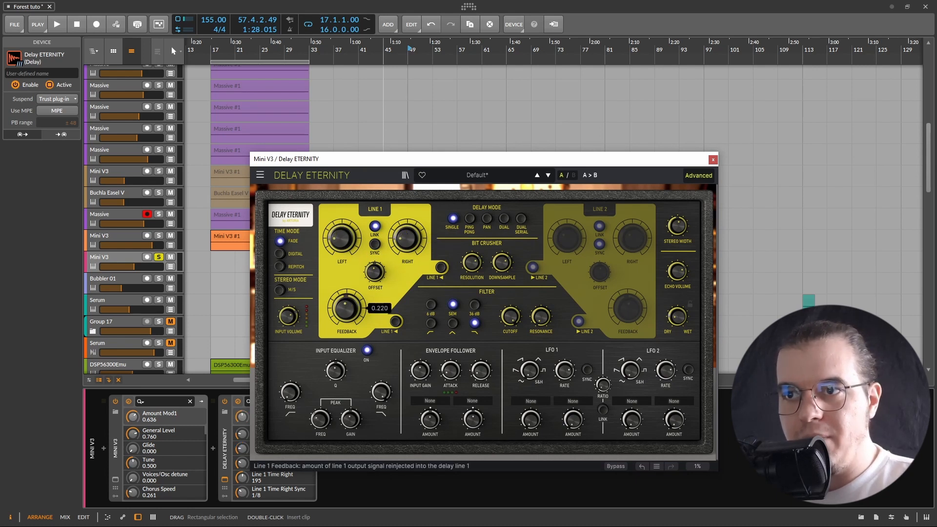
mouse_move(412, 246)
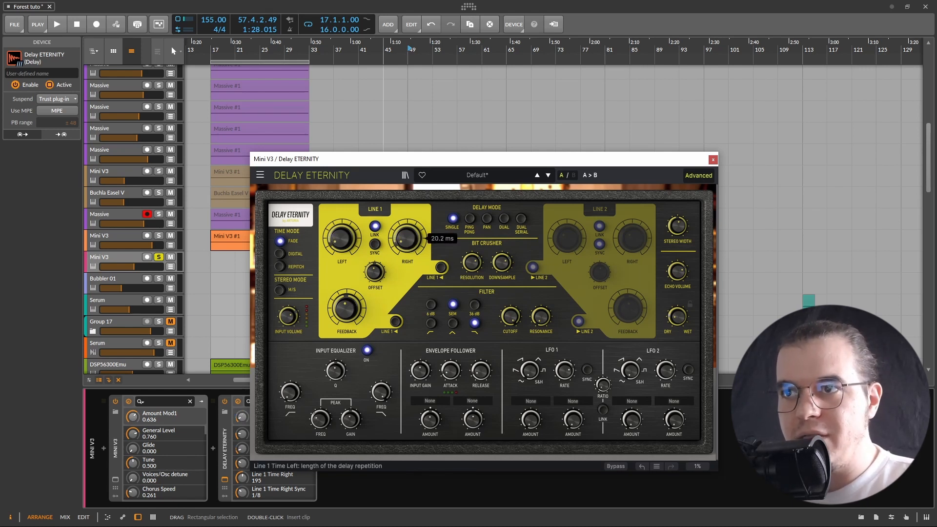
key(space)
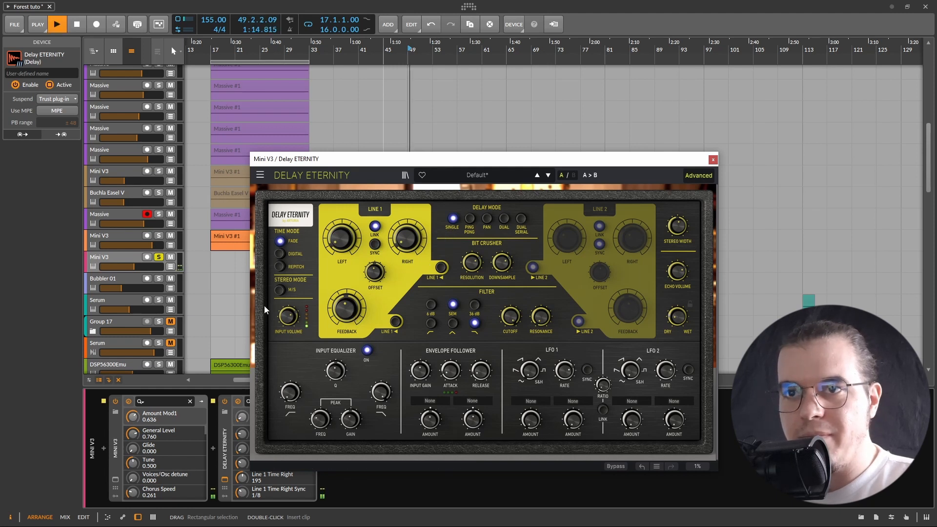
drag(138, 266, 153, 266)
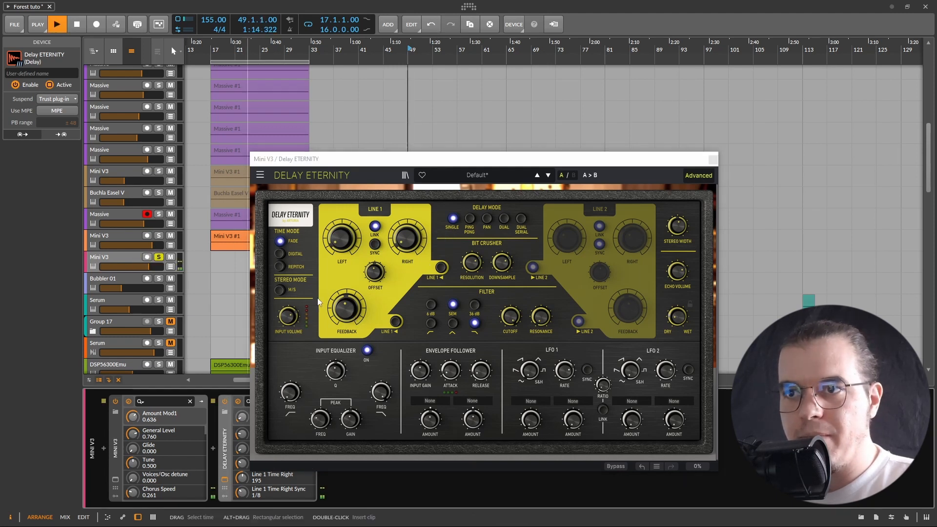
mouse_move(346, 307)
drag(346, 308, 346, 252)
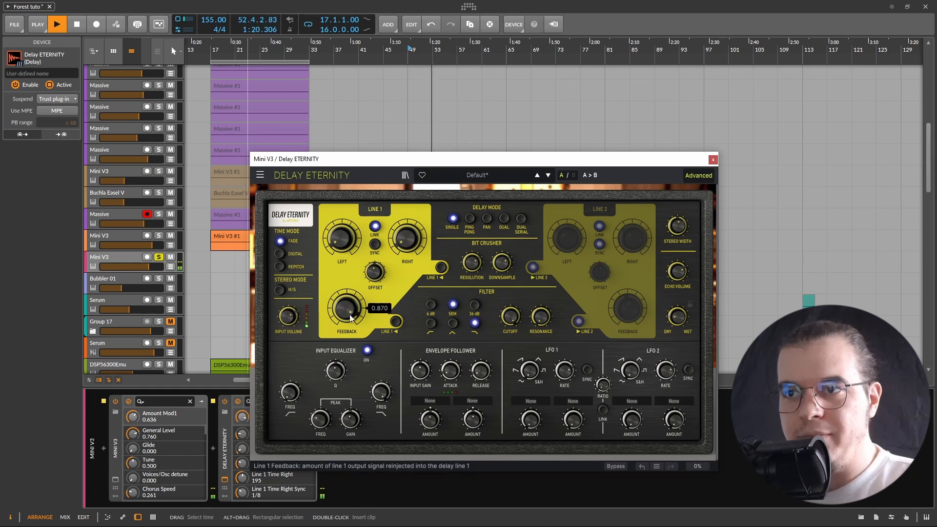
key(space)
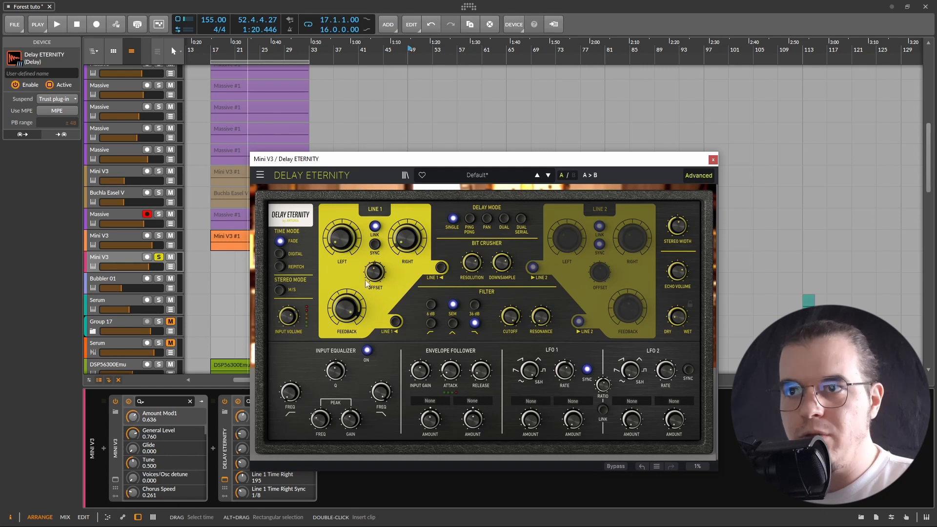
Route LFO 1's first destination to Line 1 Left + Right and play the loop
click(532, 403)
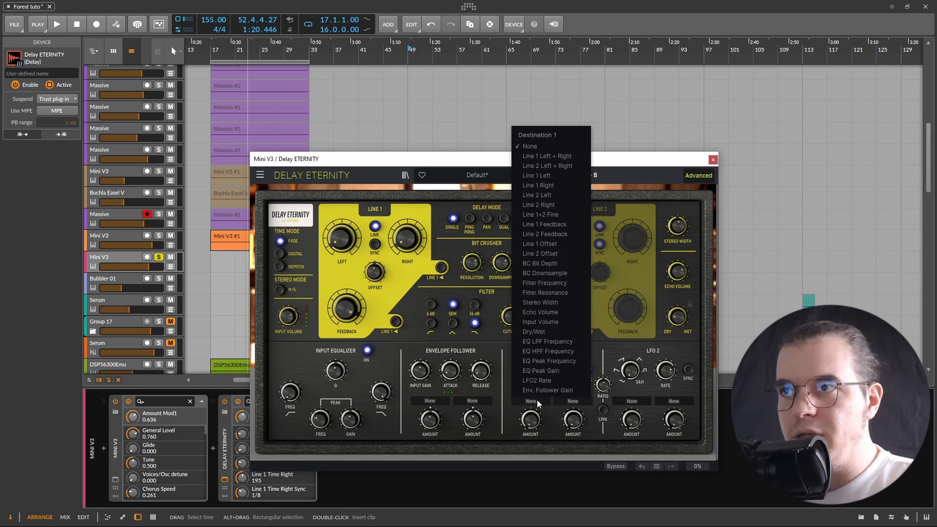
click(557, 157)
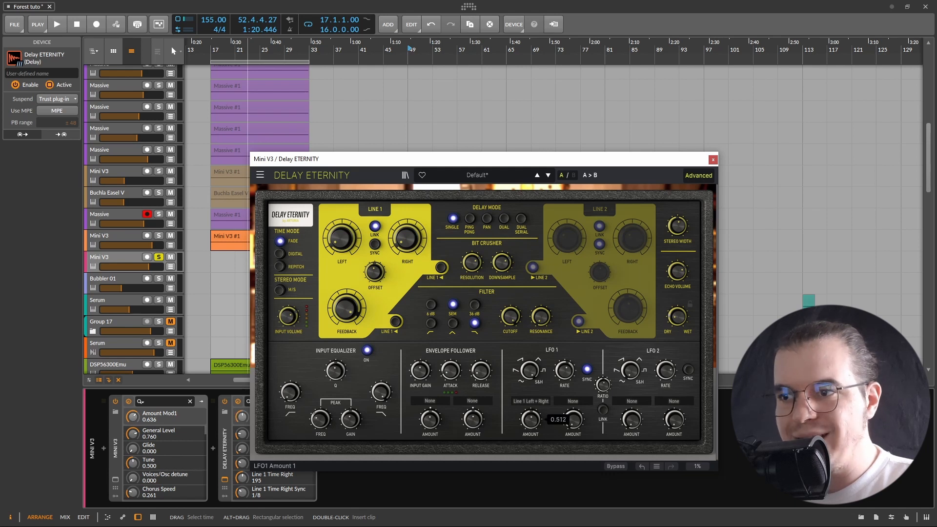
drag(573, 419, 573, 418)
key(space)
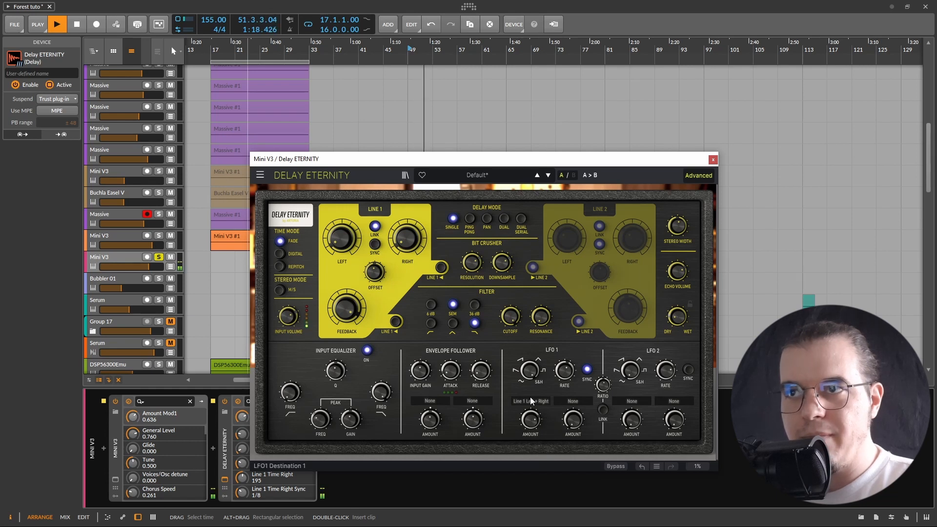
Switch the delay's time mode to Digital and audition the loop
key(space)
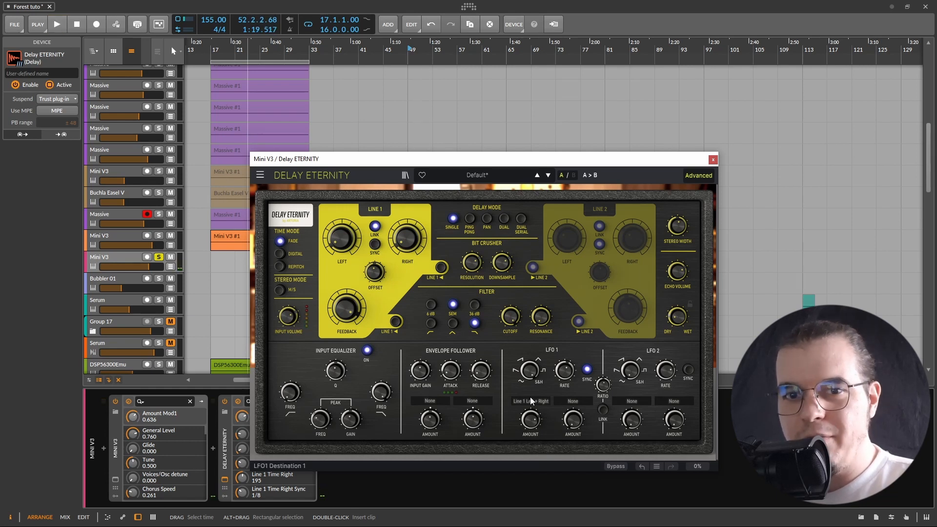
click(281, 252)
key(space)
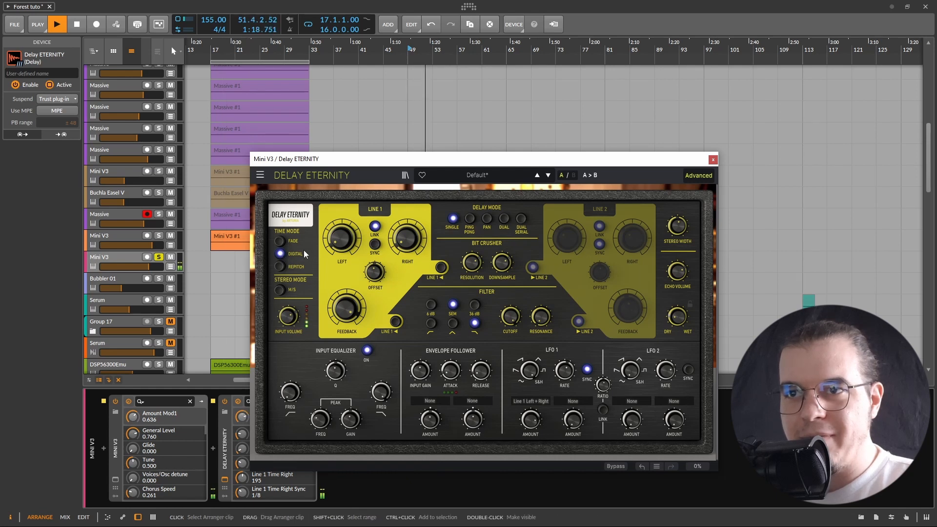
key(space)
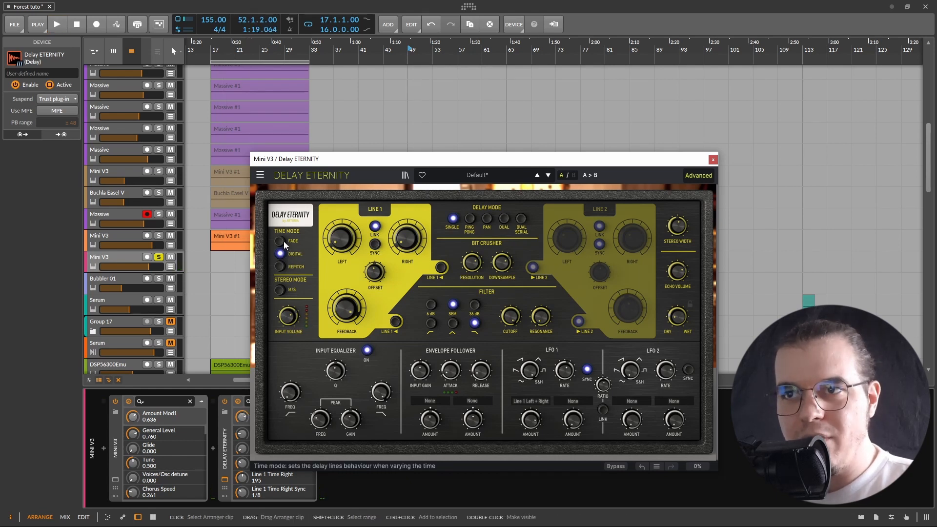
key(space)
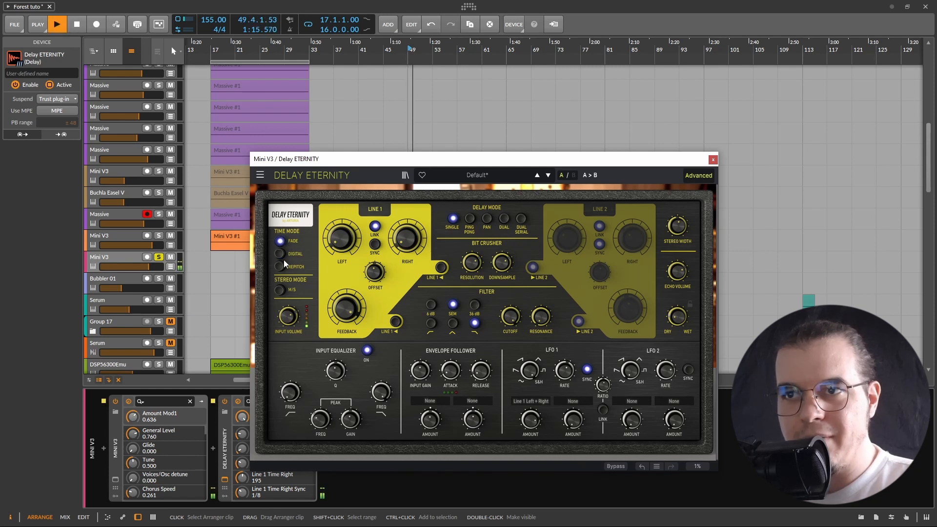
Try the Repitch time mode while playing, then return to Digital
click(280, 253)
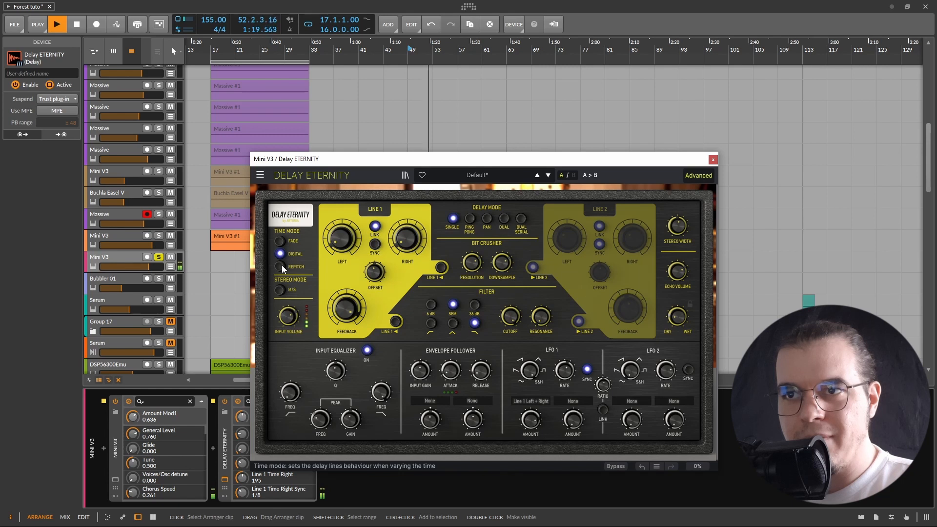
click(281, 266)
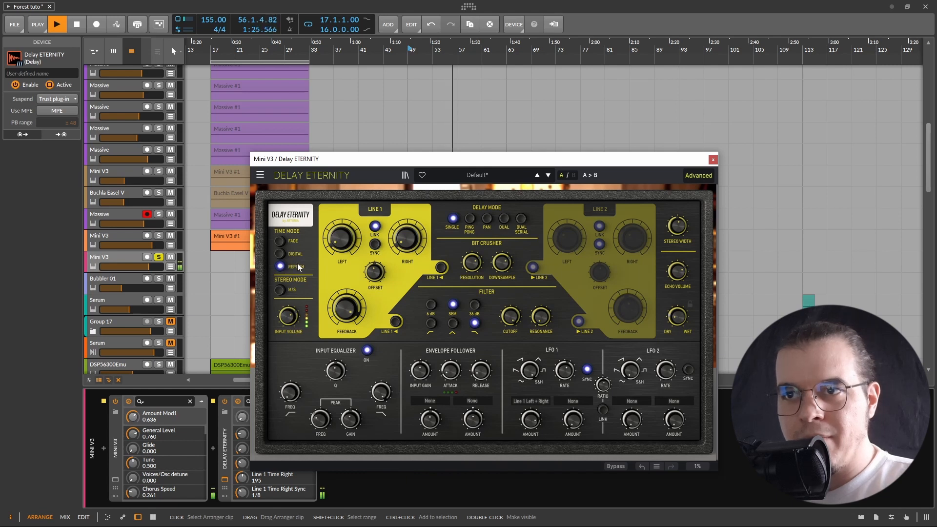
key(space)
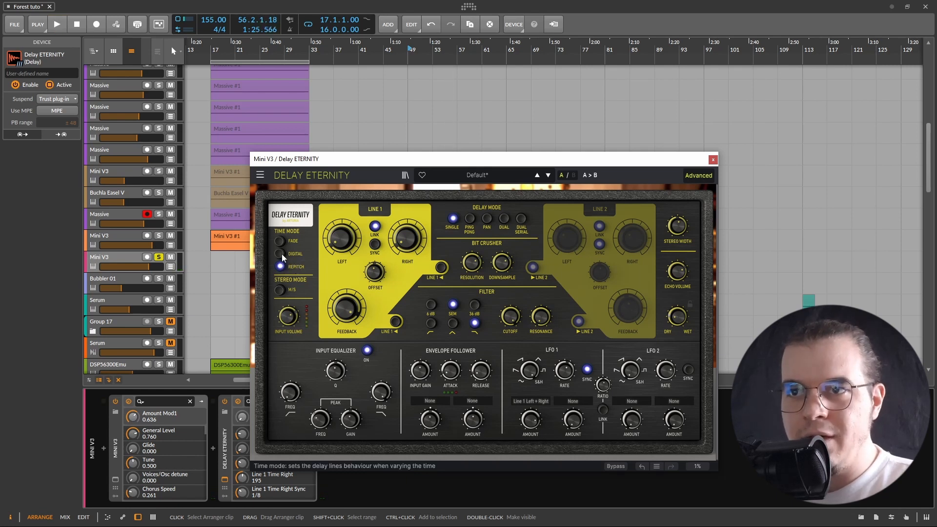
click(280, 253)
key(space)
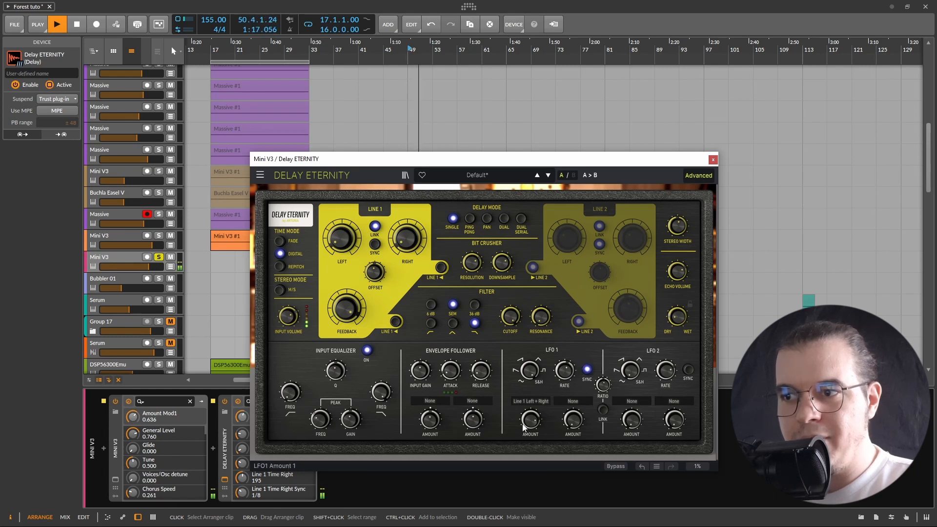
Enable Line 1's routing button by the feedback and the filter button below SEM, and nudge the resonance
key(space)
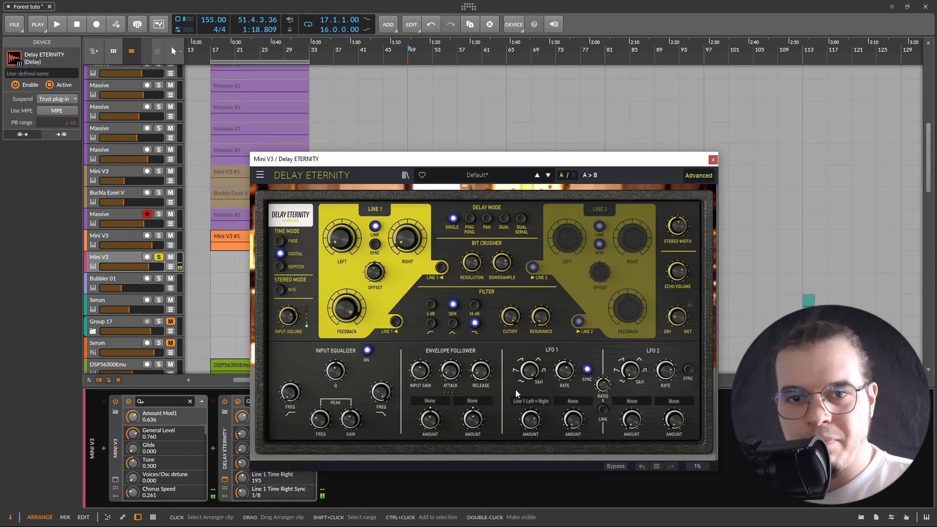
click(394, 322)
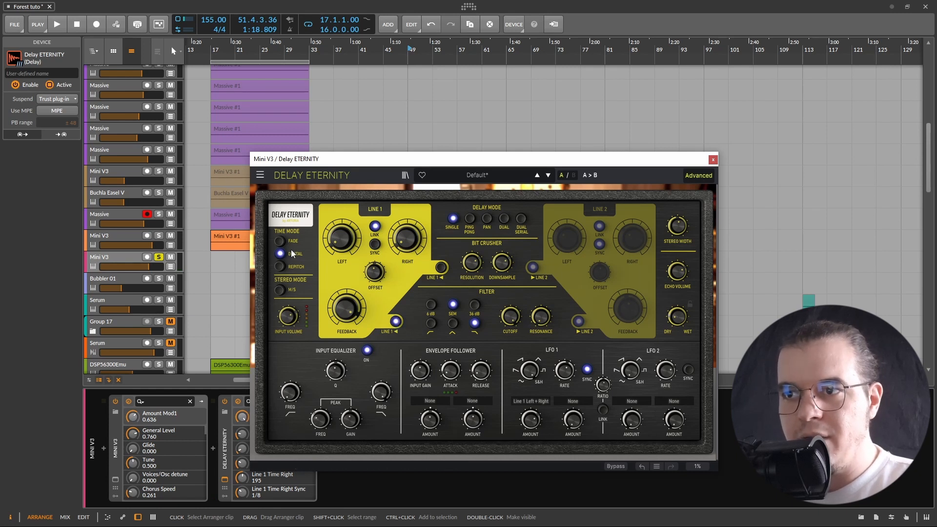
click(453, 323)
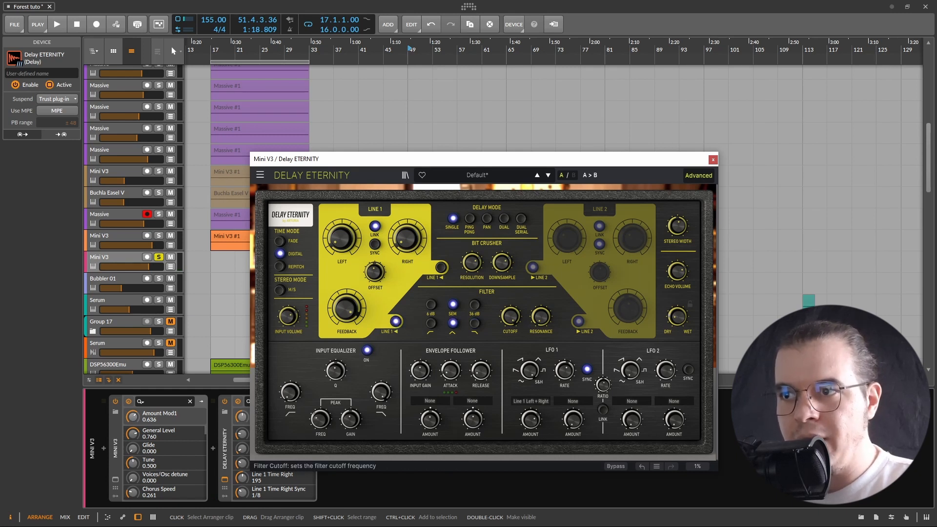
drag(541, 317, 541, 314)
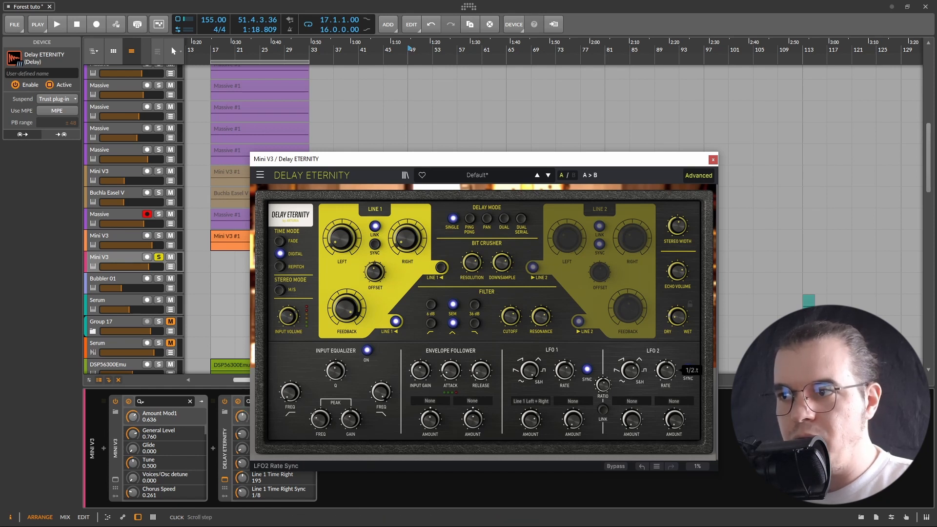
Route LFO 2's first destination to Filter Frequency and play the loop
click(631, 404)
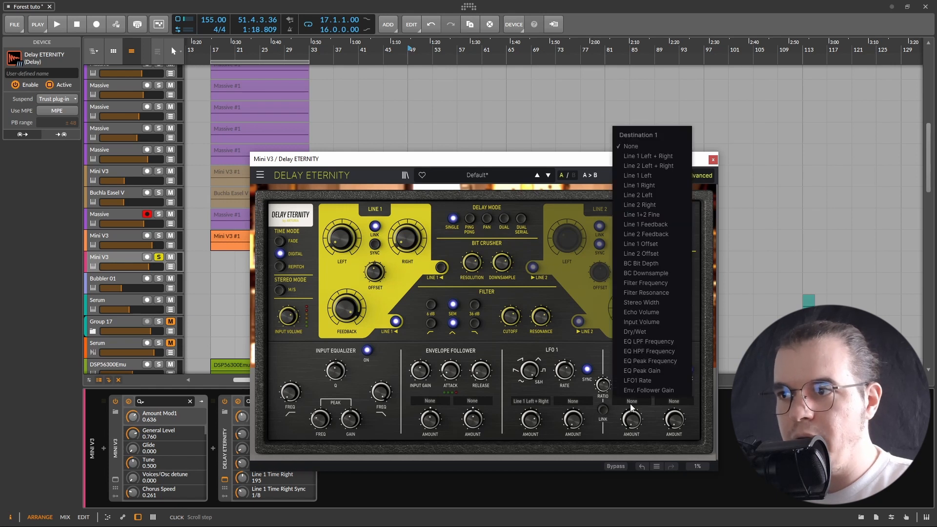
click(660, 283)
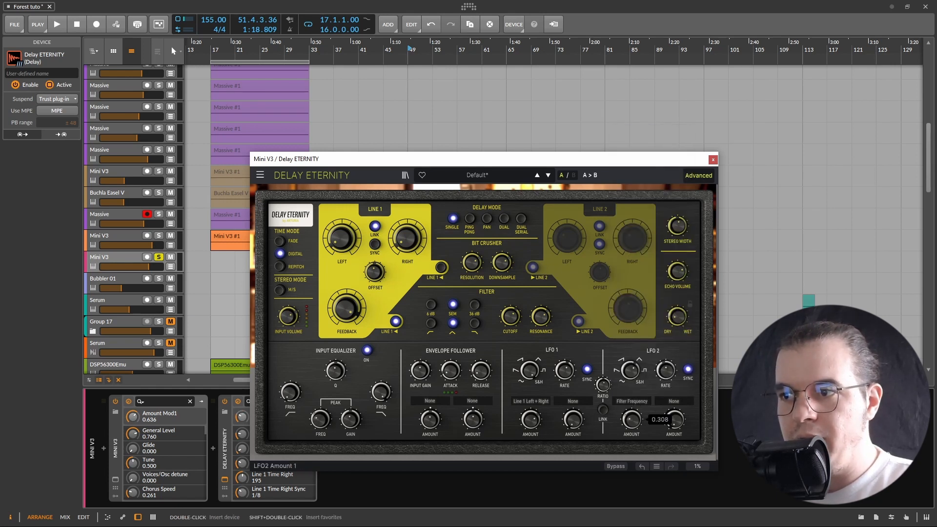
key(space)
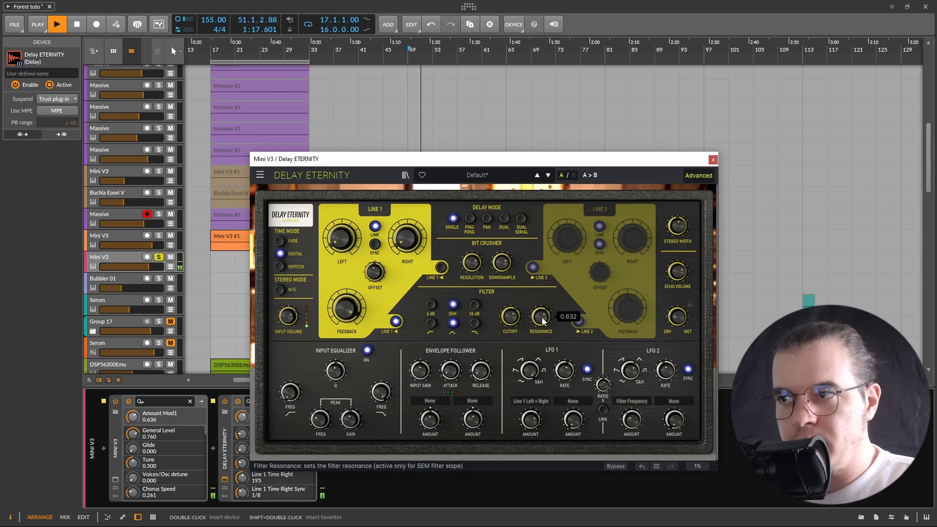
Lower LFO 2's first modulation amount while toggling playback to audition it
key(space)
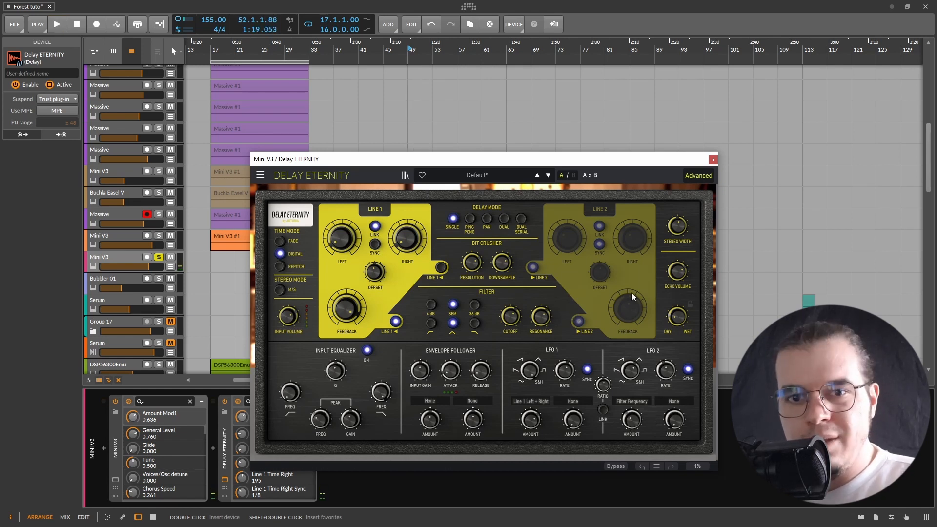
mouse_move(678, 271)
key(space)
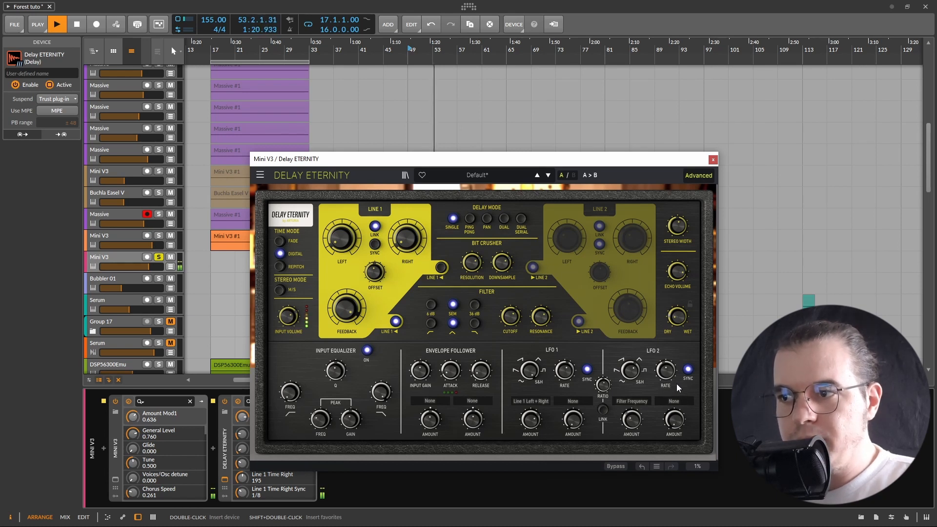
key(space)
drag(639, 421, 638, 439)
key(space)
key(space)
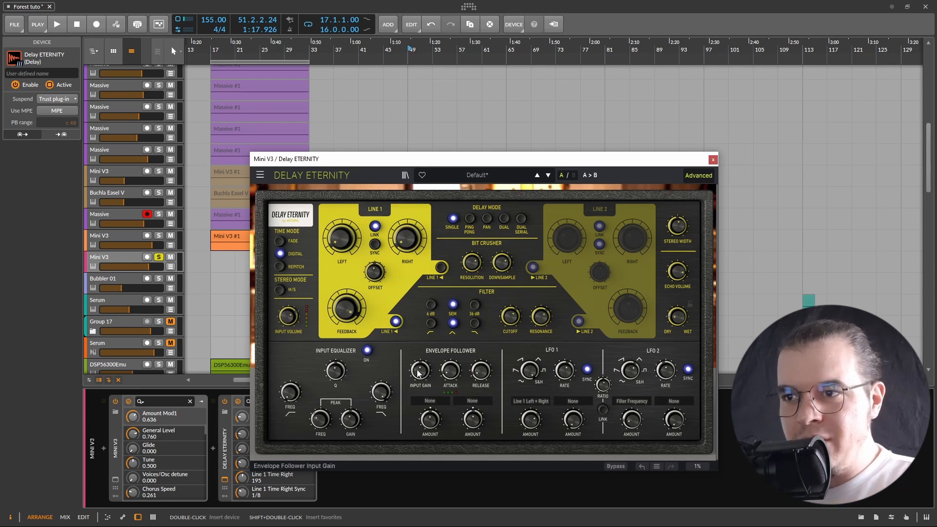
Route the envelope follower's first destination to Line 1 Left + Right and play the loop
mouse_move(410, 249)
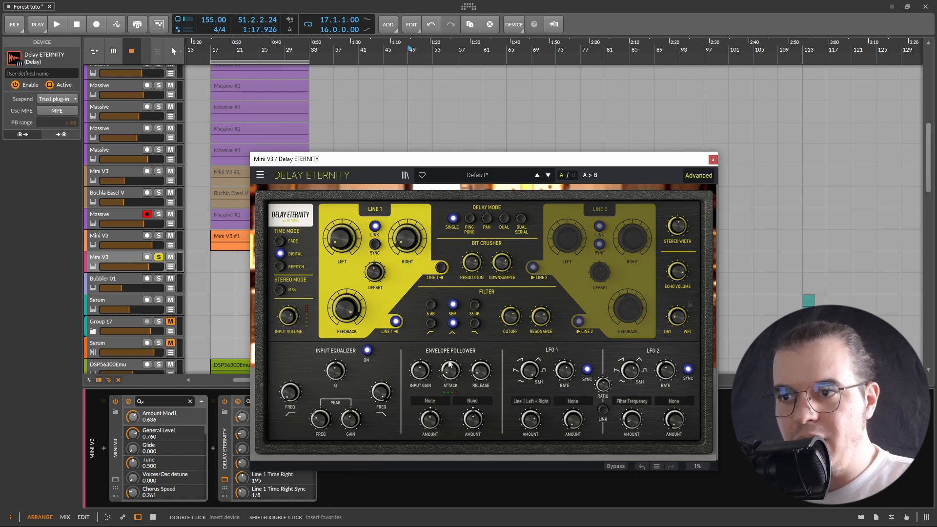
mouse_move(481, 371)
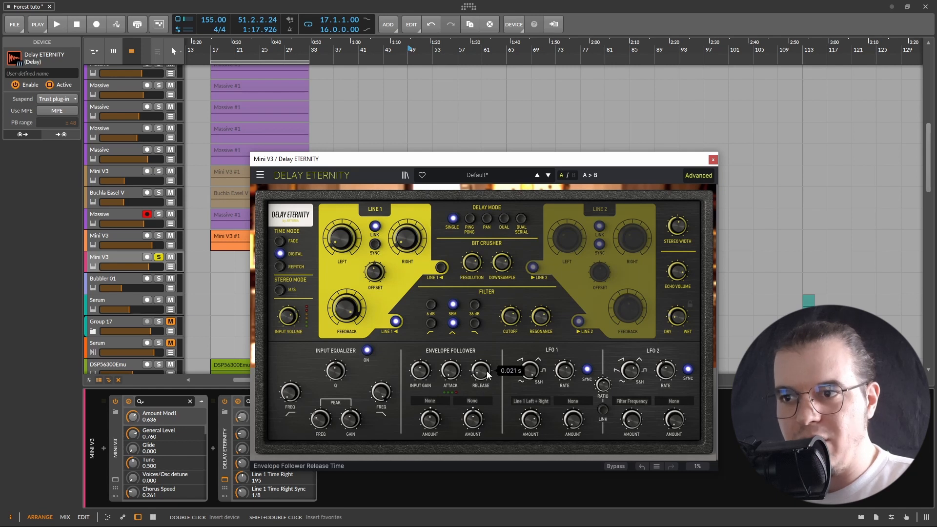
click(430, 401)
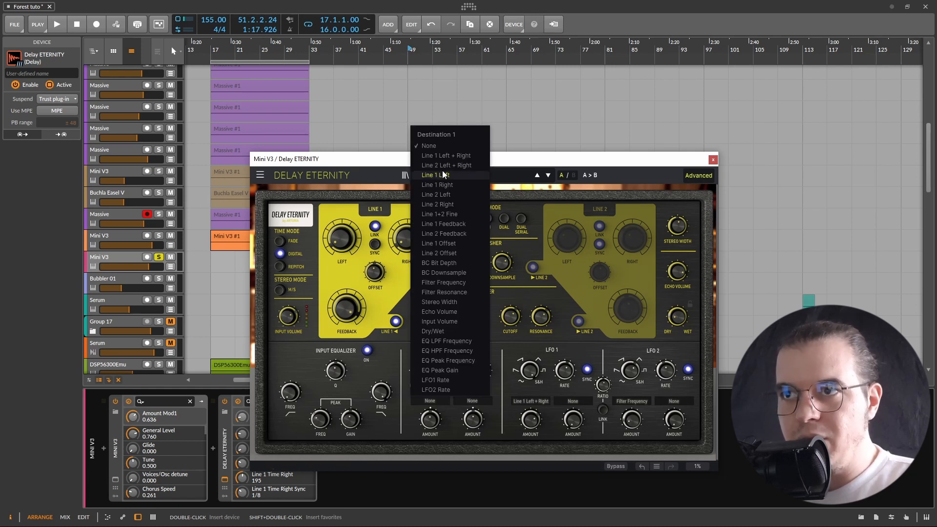
click(444, 156)
mouse_move(424, 376)
key(space)
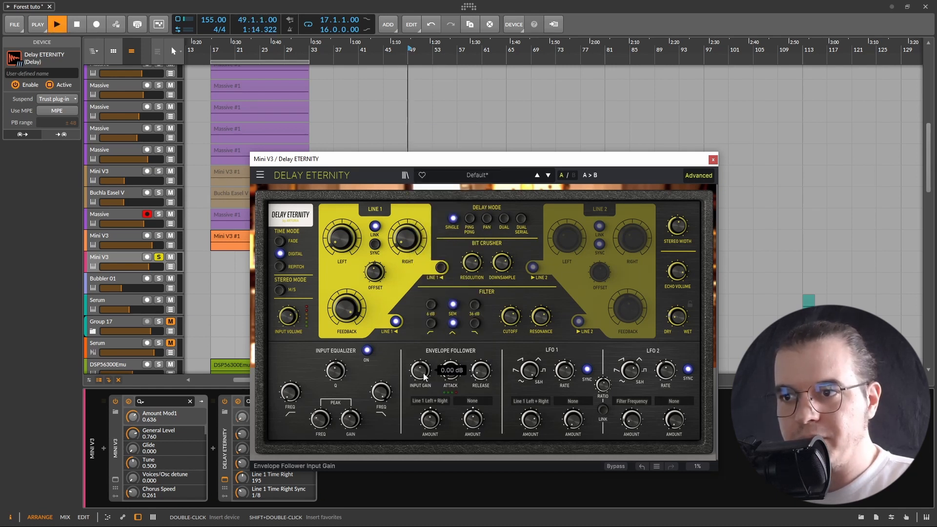
Set the envelope follower's first amount to -0.608 and raise its input gain to 14.2 dB
drag(434, 421, 435, 443)
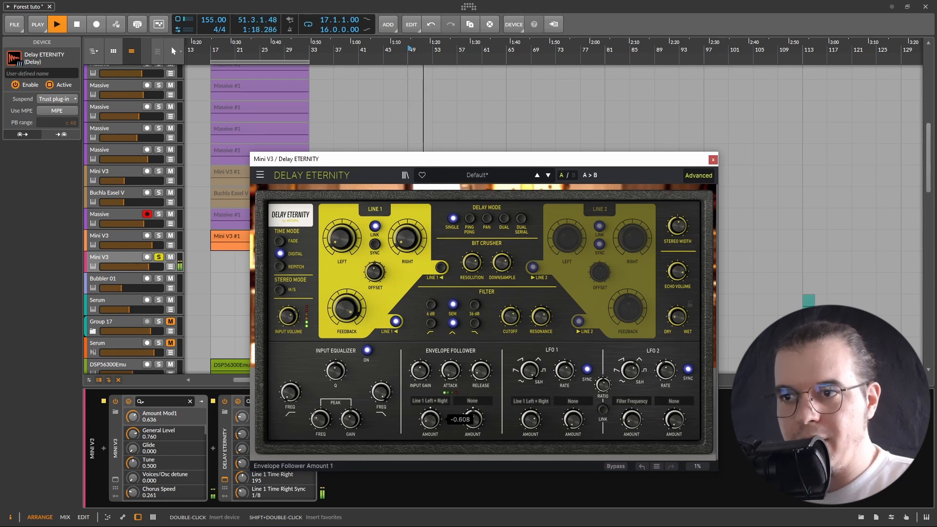
drag(421, 372, 421, 351)
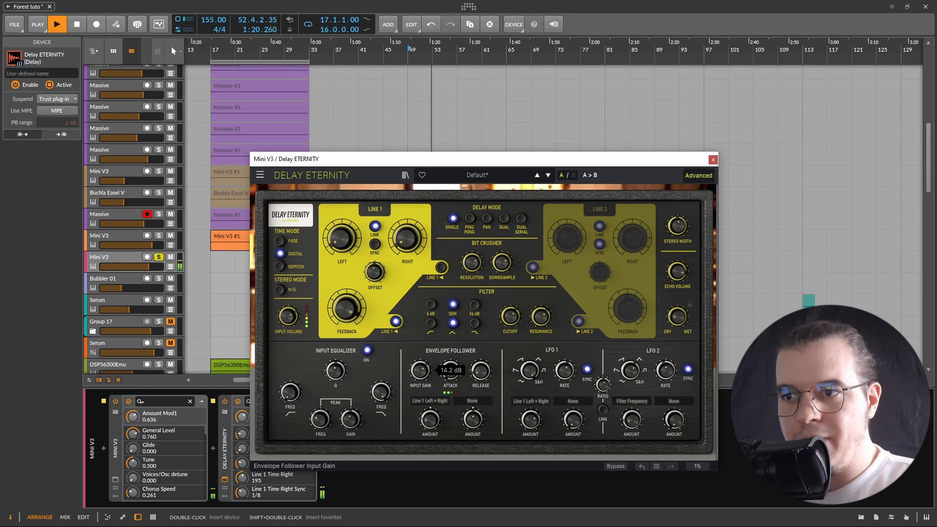
click(431, 420)
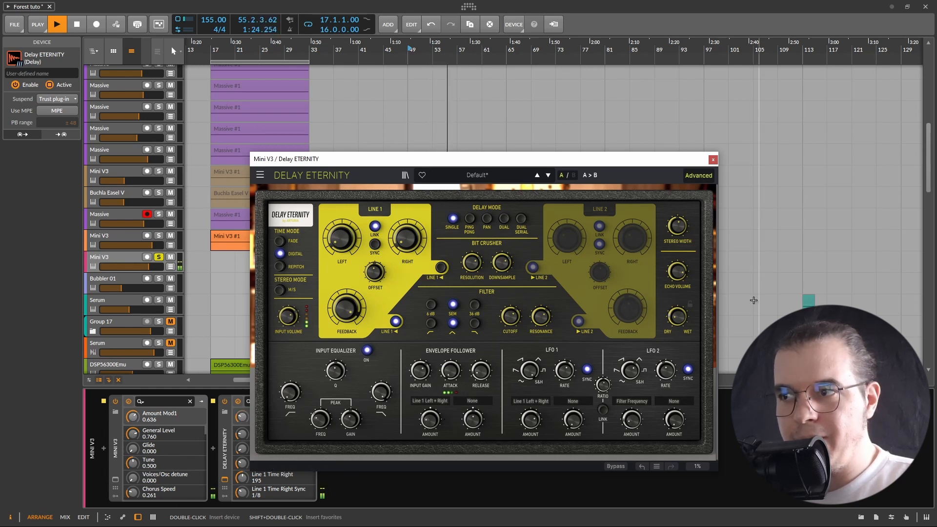
key(space)
mouse_move(677, 316)
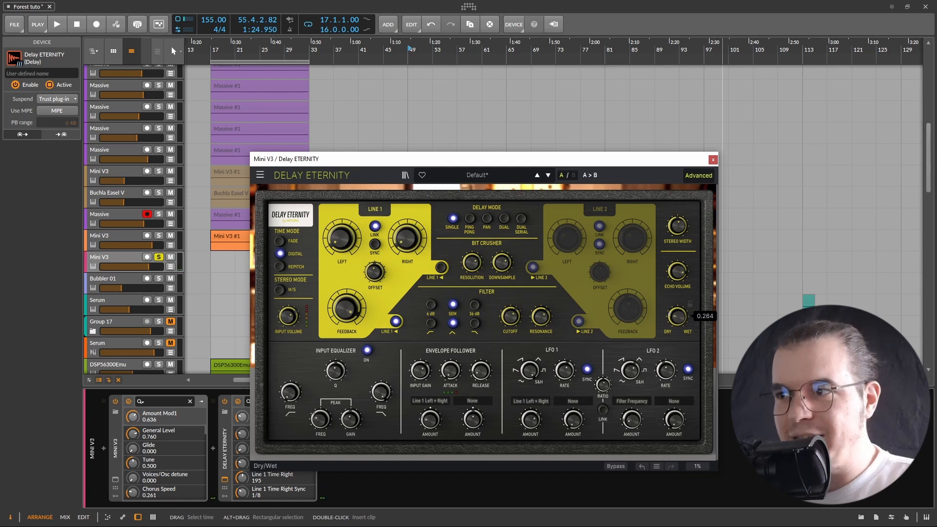
Start playback and lower Delay Eternity's filter resonance to 0.584
key(space)
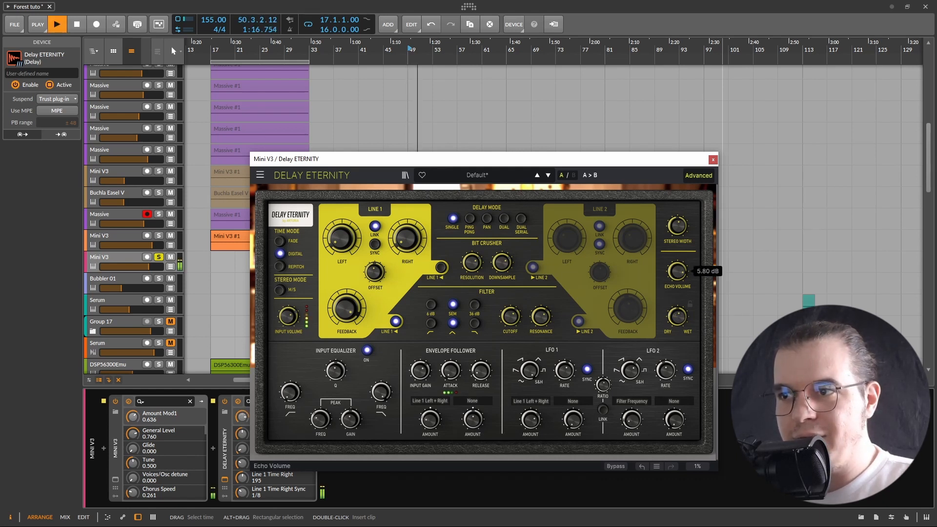
mouse_move(540, 317)
scroll(540, 317, down, 3)
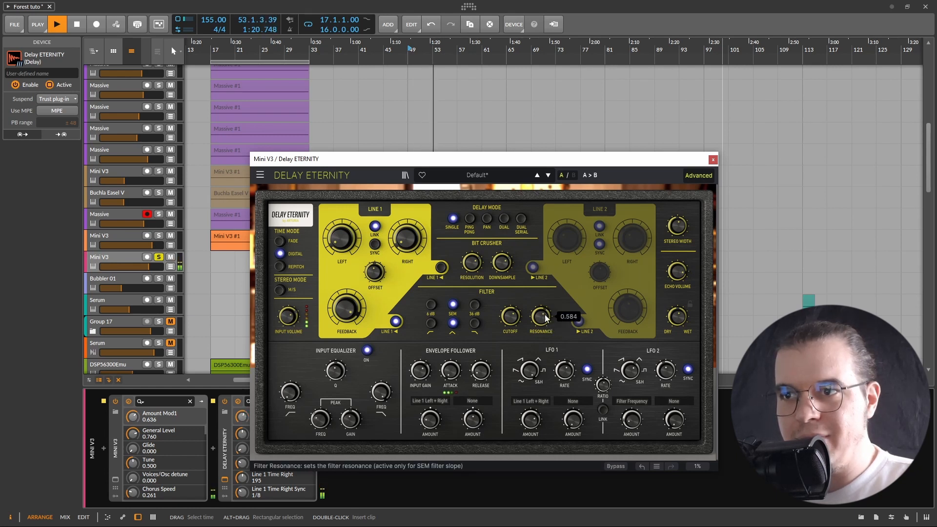
Lower LFO 1's first modulation amount while listening, then stop playback
mouse_move(431, 419)
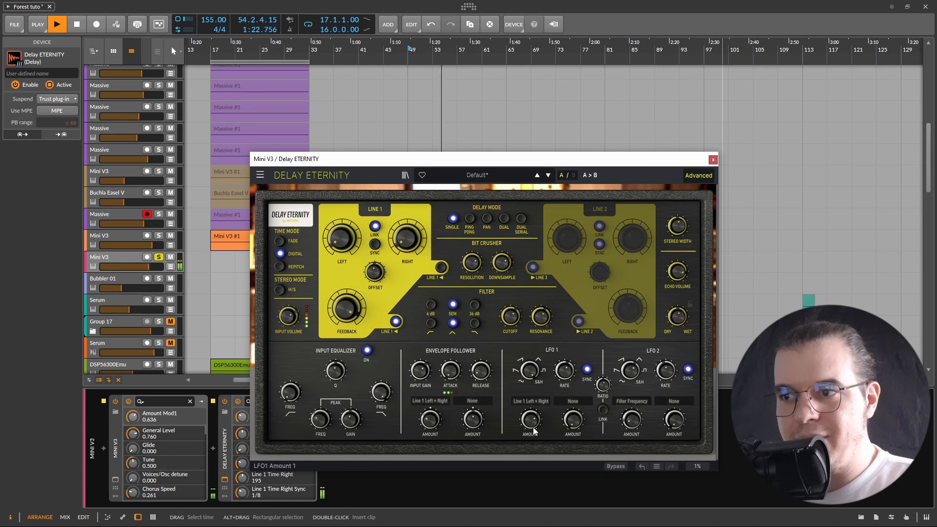
mouse_move(573, 418)
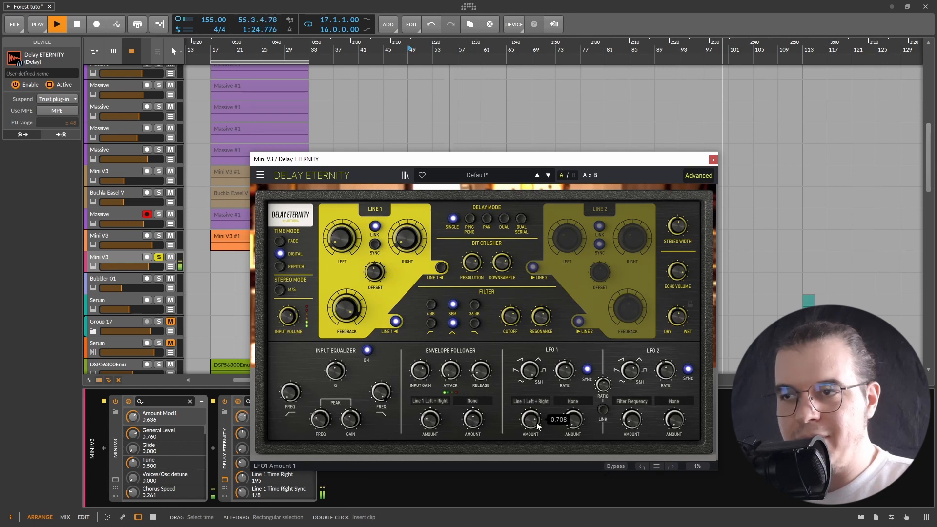
scroll(573, 419, down, 1)
key(space)
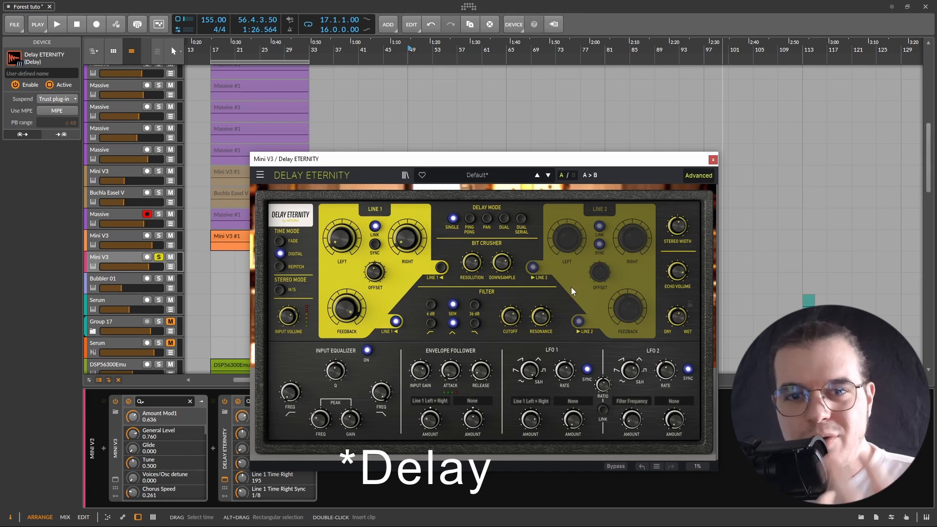
Set the delay mode to Dual Serial and switch off Line 2's filter and bit crusher routing
click(521, 219)
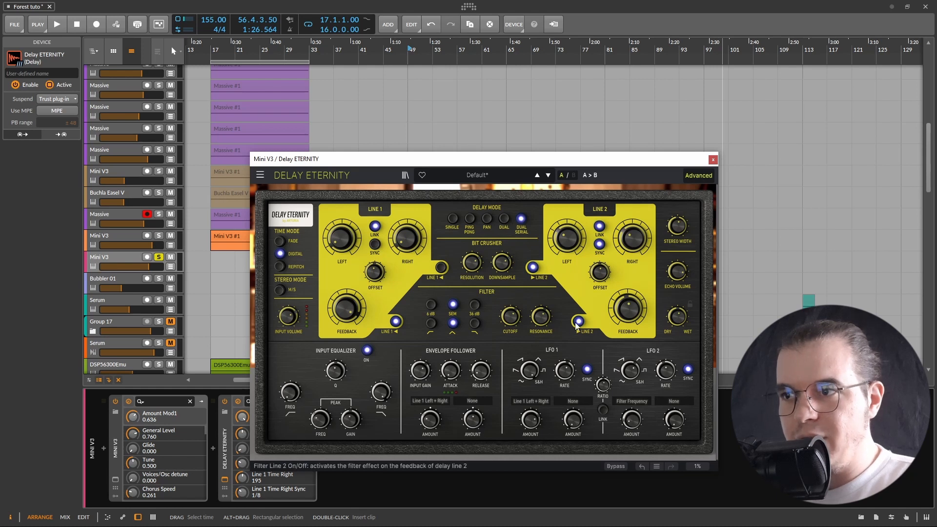
click(579, 322)
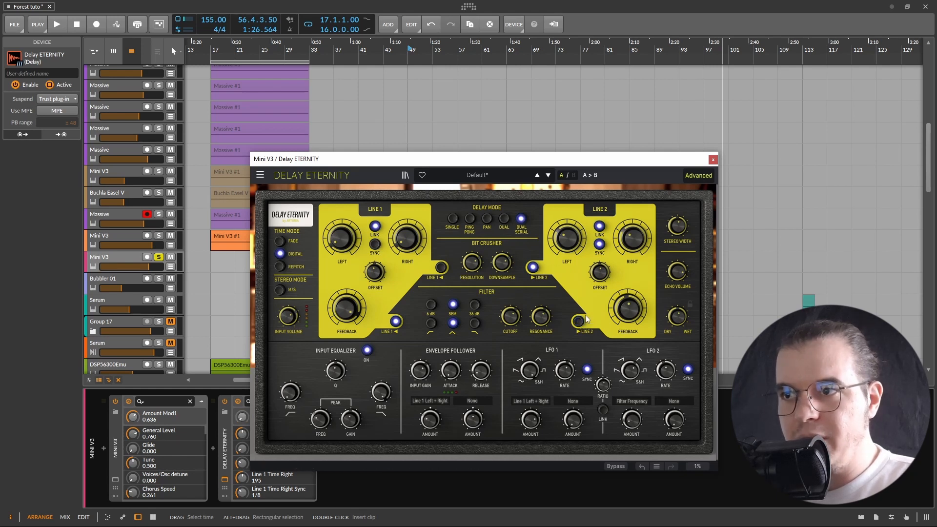
click(531, 268)
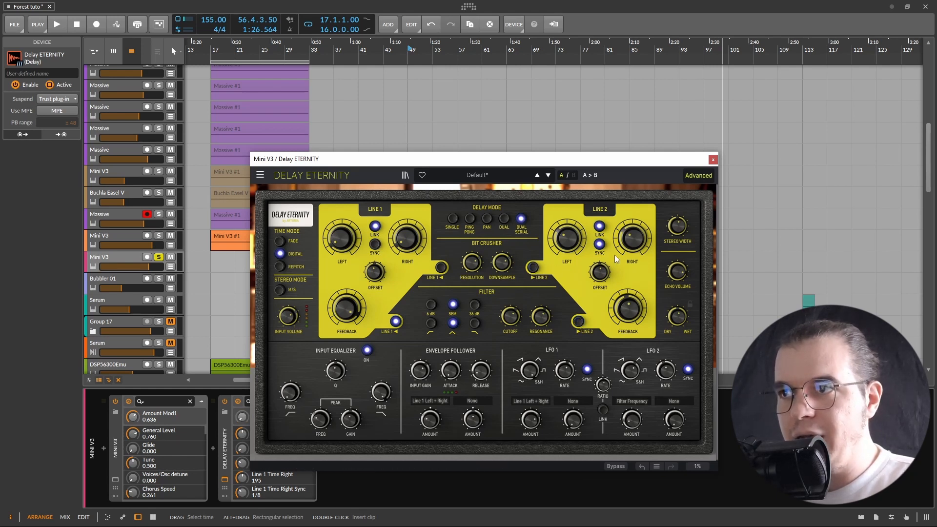
Set Line 2's left time to 1/8, adjust its feedback and set its offset to 0.054, then play
drag(568, 238, 568, 237)
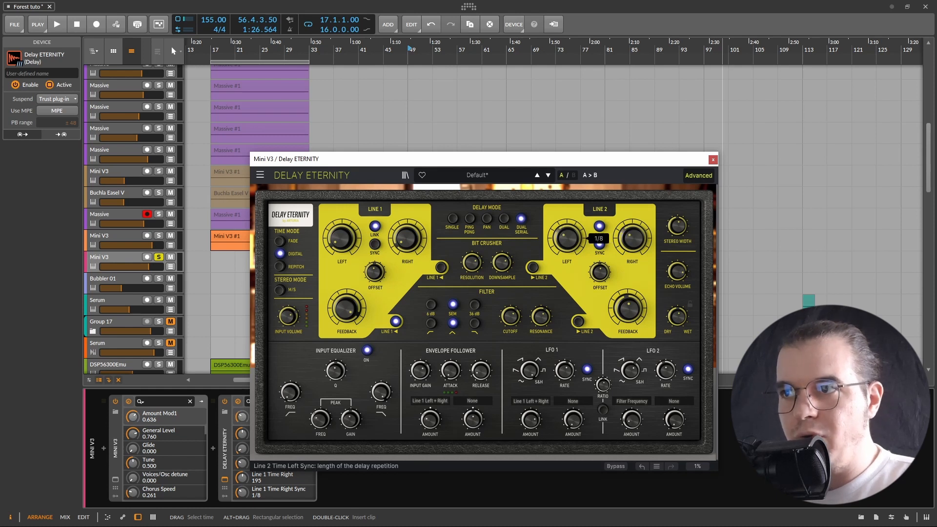
drag(630, 309, 629, 308)
drag(600, 272, 600, 271)
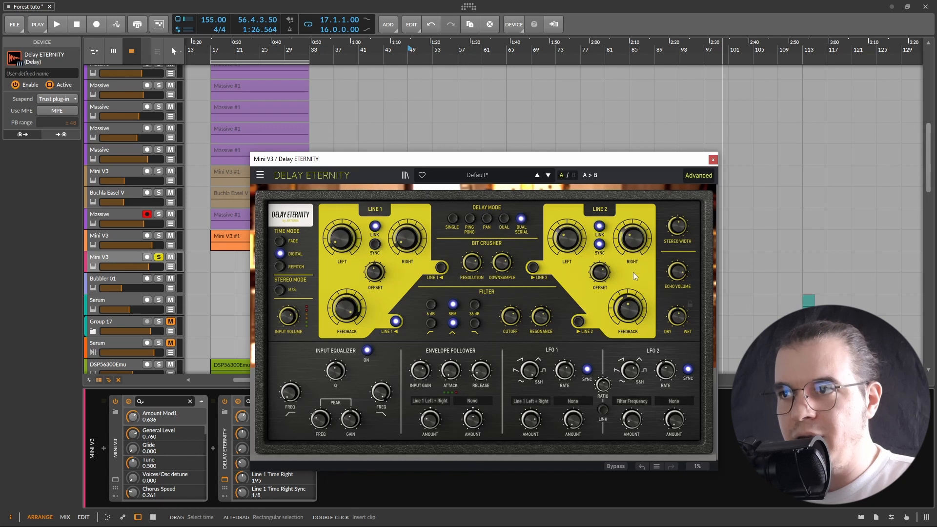
key(space)
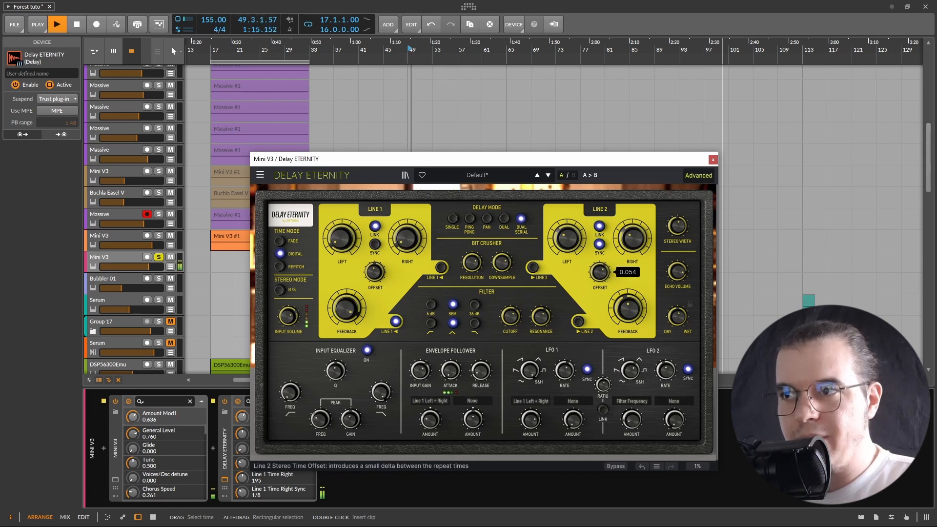
Raise Line 2's feedback while auditioning the loop, then stop playback
drag(628, 308, 628, 301)
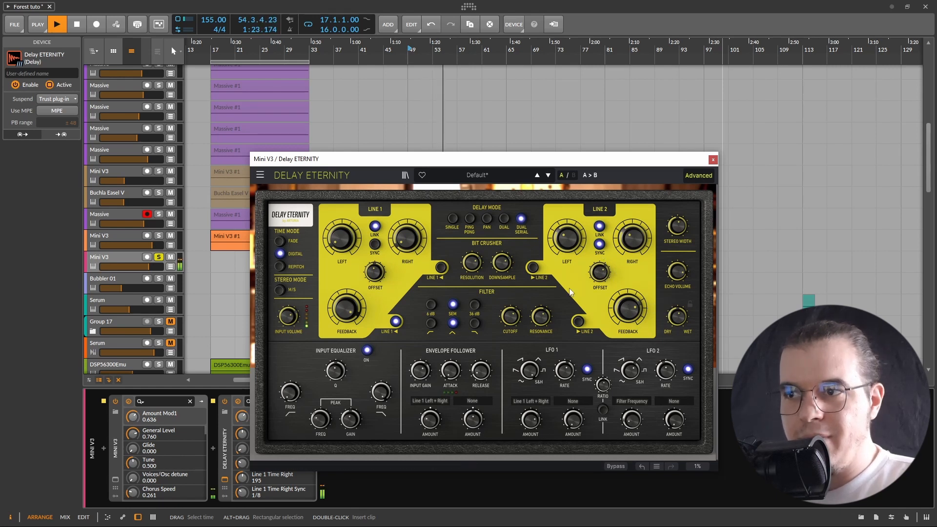
mouse_move(556, 317)
key(space)
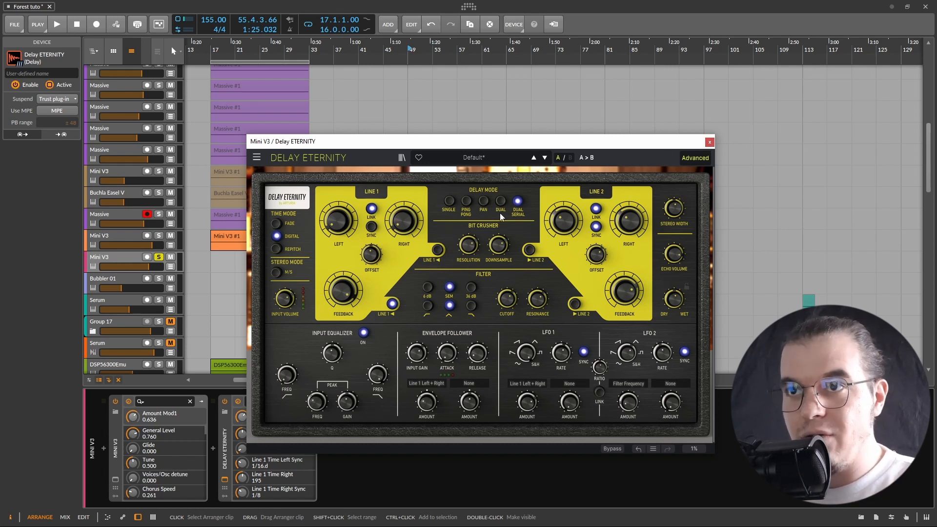
Switch the delay mode back to Single and close the Delay Eternity window
click(449, 201)
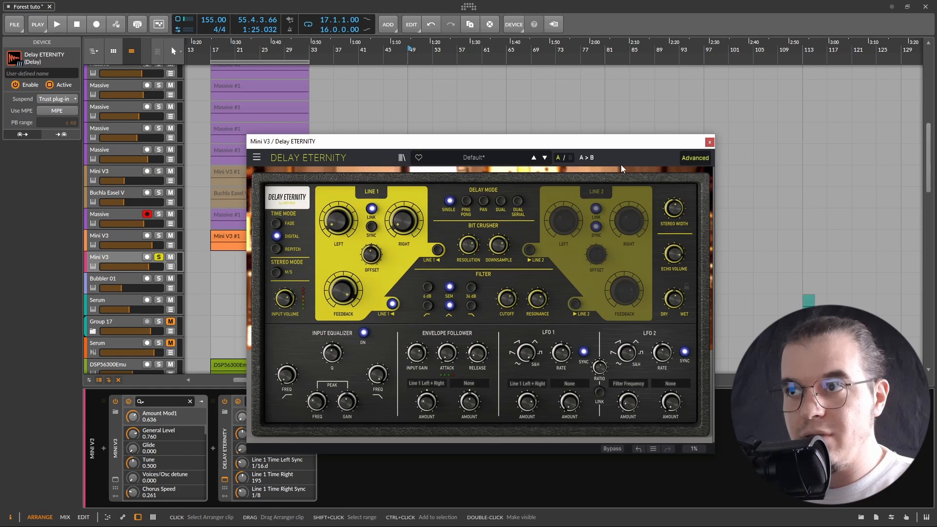
click(709, 143)
Open Delay Brigade and set its BBD size to Long, delay mode to Ping Pong, and tempo sync on
click(323, 449)
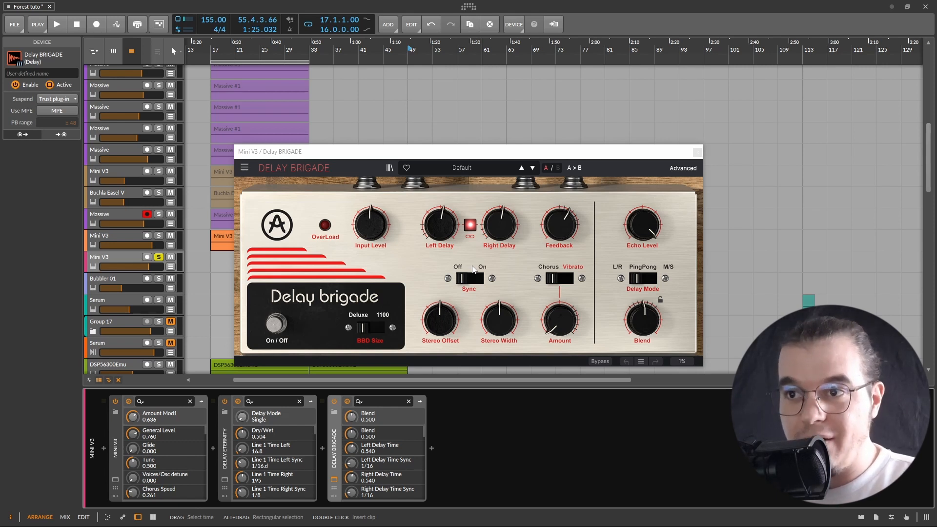
click(378, 327)
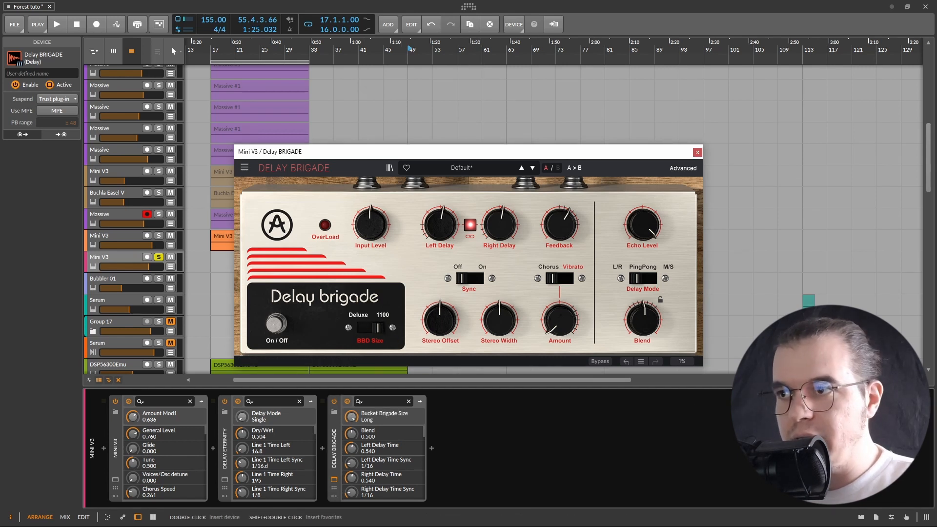
click(647, 280)
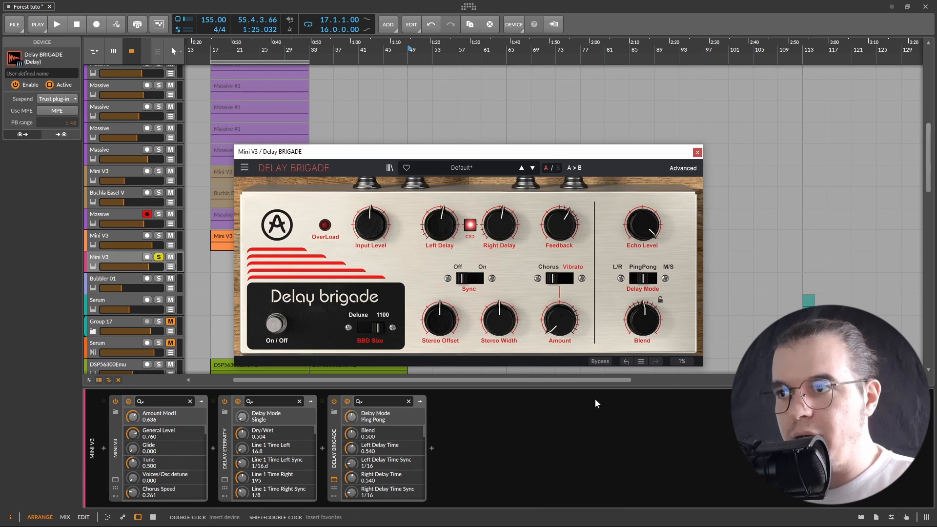
click(470, 279)
Lengthen Delay Brigade's delay time to 1/8 and raise its feedback to 0.812, then start playback
drag(497, 229, 496, 213)
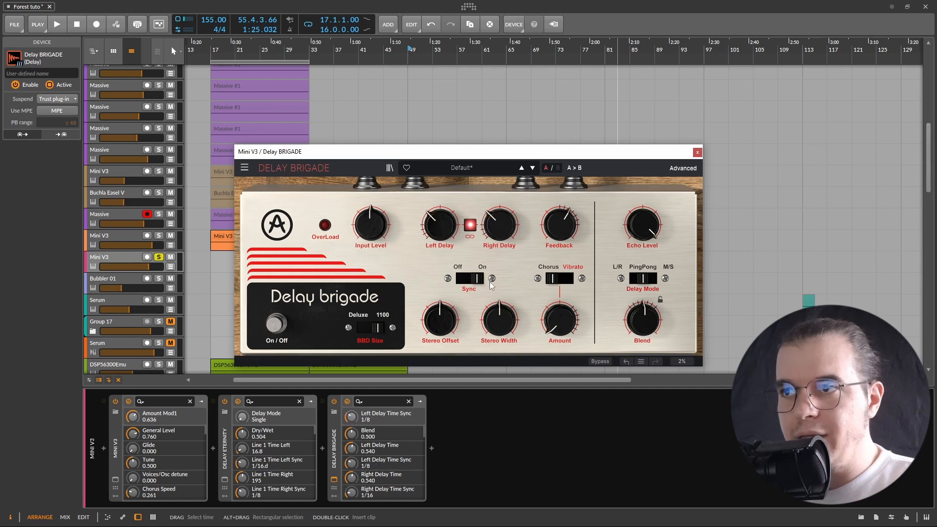
drag(579, 231, 578, 228)
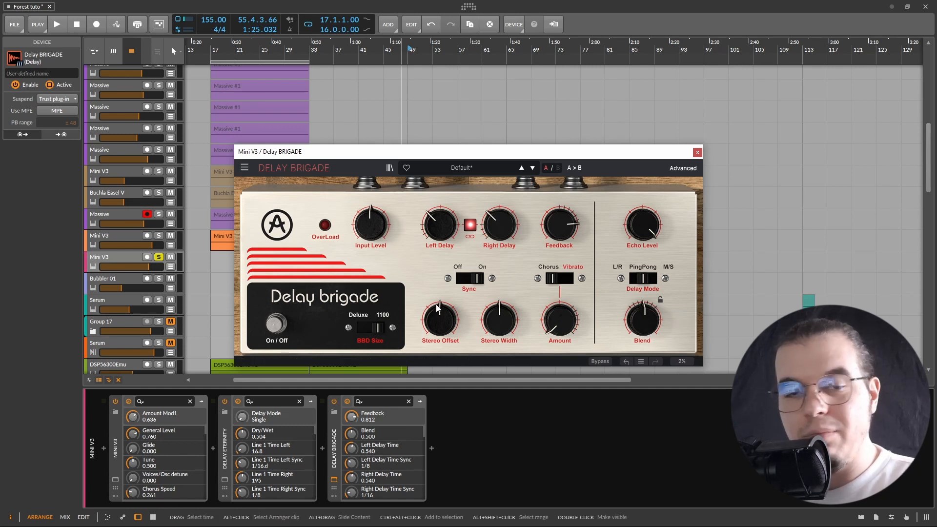
mouse_move(438, 309)
key(space)
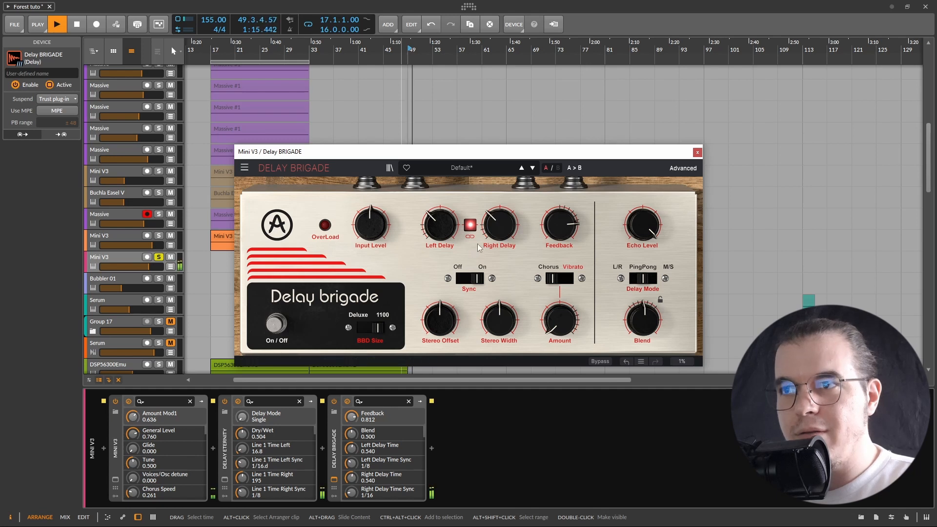
Fine-tune Delay Brigade's feedback to 0.780 while auditioning and stop playback
drag(559, 232, 559, 229)
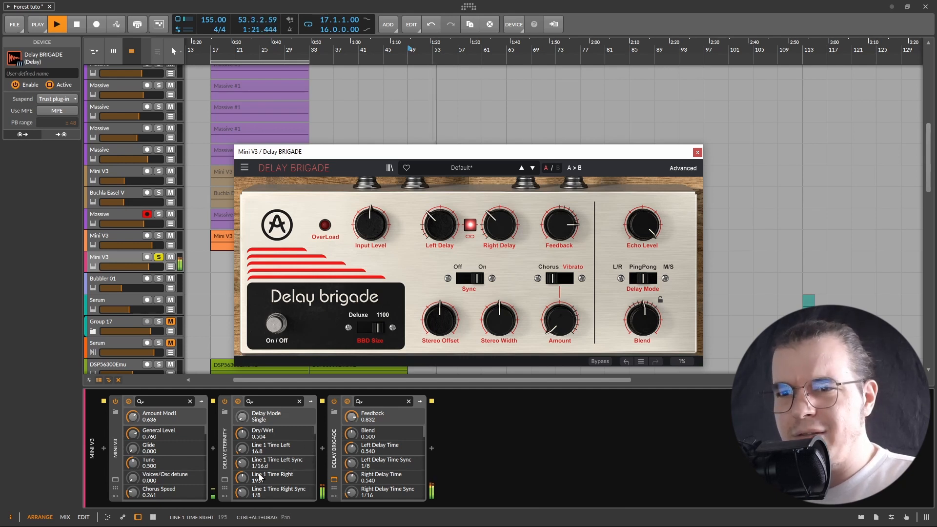
drag(562, 224, 561, 231)
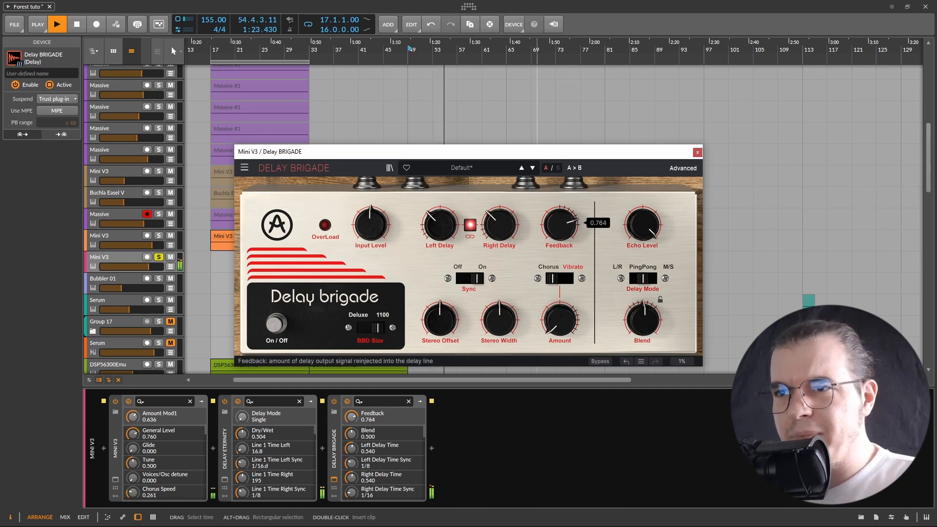
key(space)
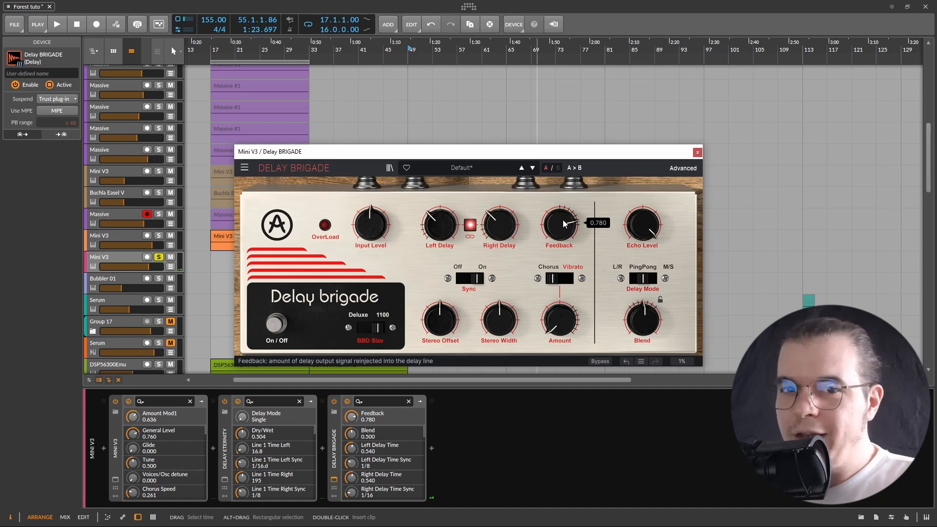
Set Delay Eternity's LFO 2 first amount to 0.184 and lower Delay Brigade's feedback to 0.732
click(224, 479)
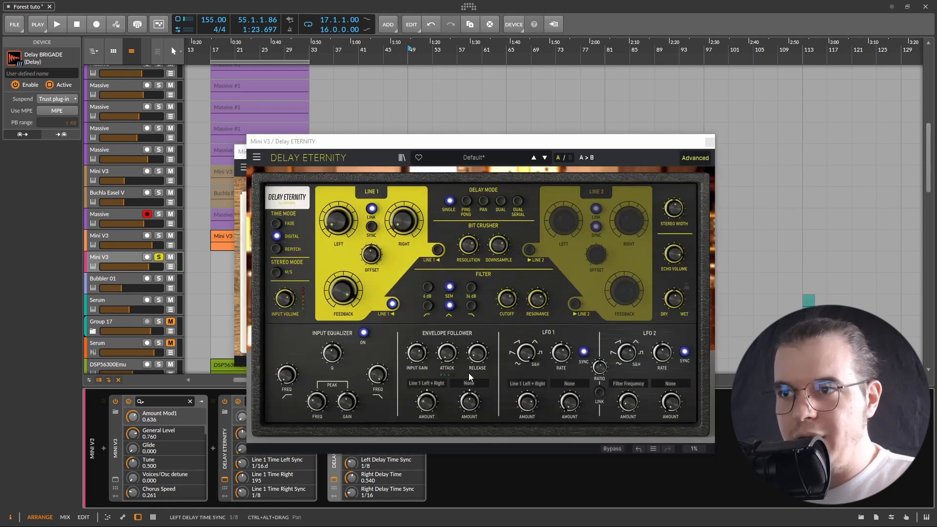
drag(662, 353, 663, 353)
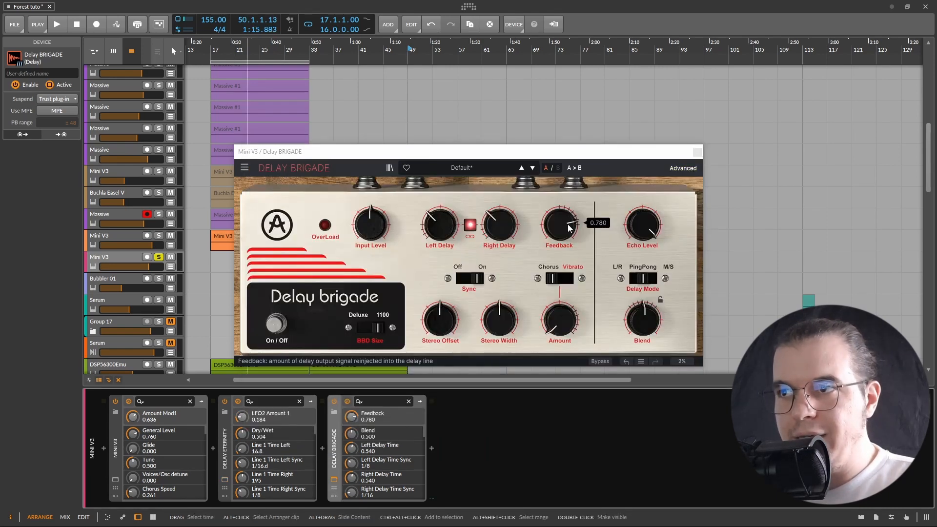
drag(569, 225, 569, 223)
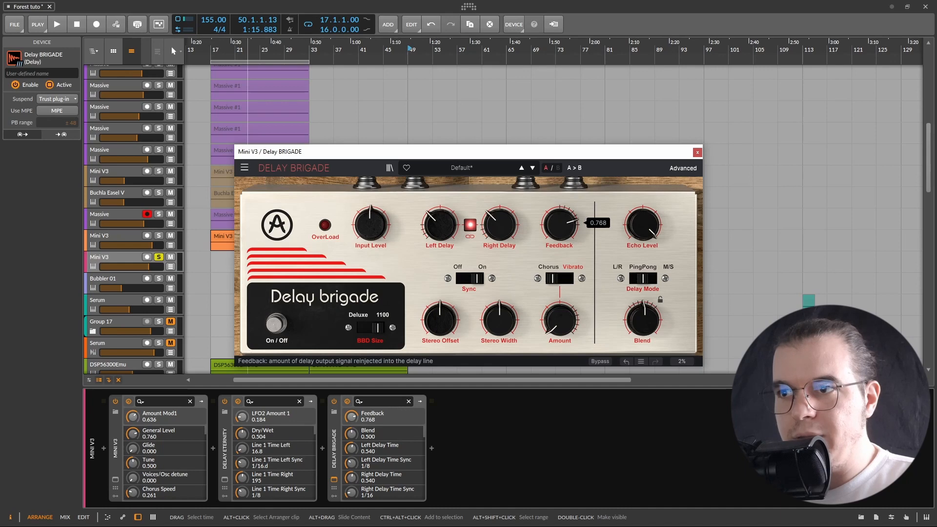
Set Delay Eternity's Line 1 feedback to 0.765 and close its window
click(224, 479)
drag(341, 316, 340, 314)
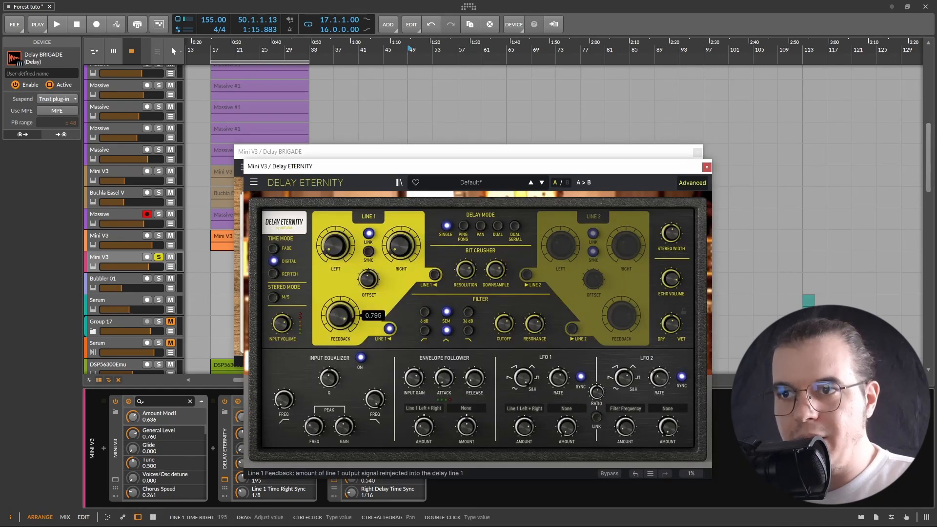
click(707, 167)
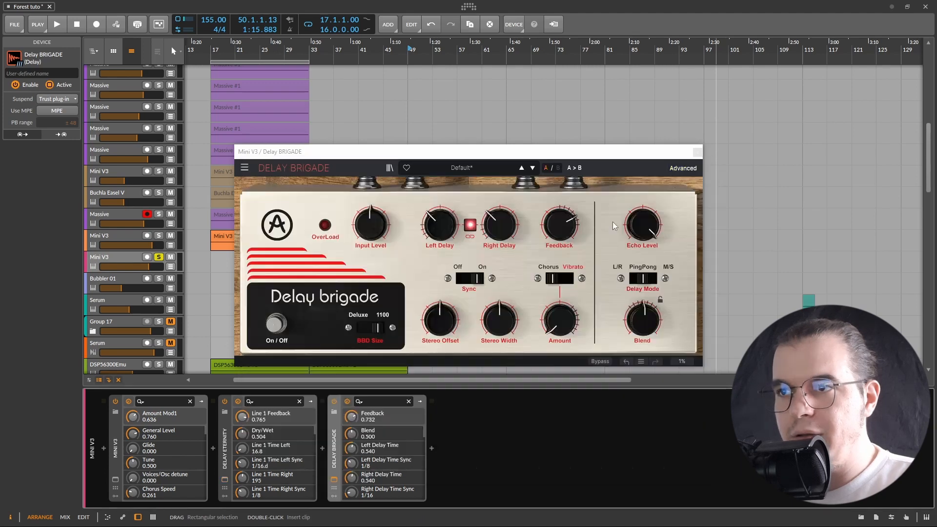
Raise Delay Brigade's feedback to 0.792 while playing the loop, then stop playback
key(space)
drag(567, 226, 567, 218)
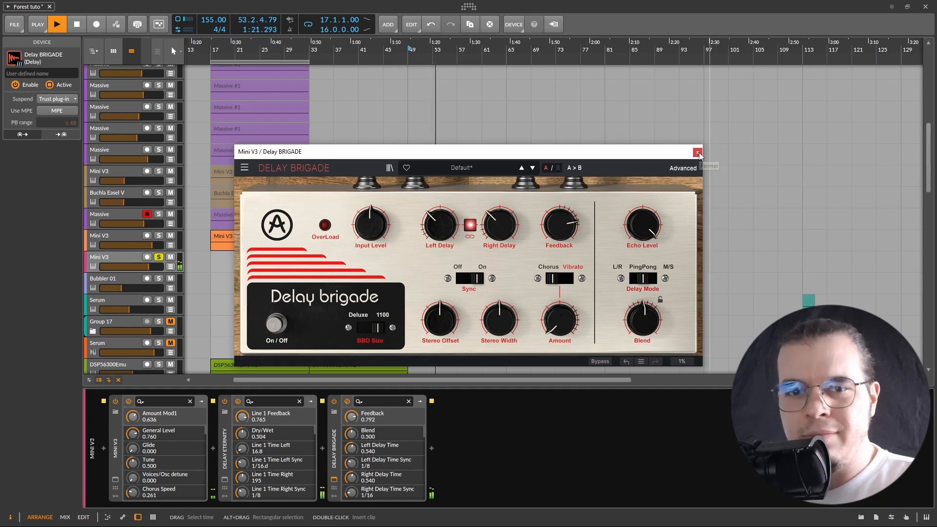
key(space)
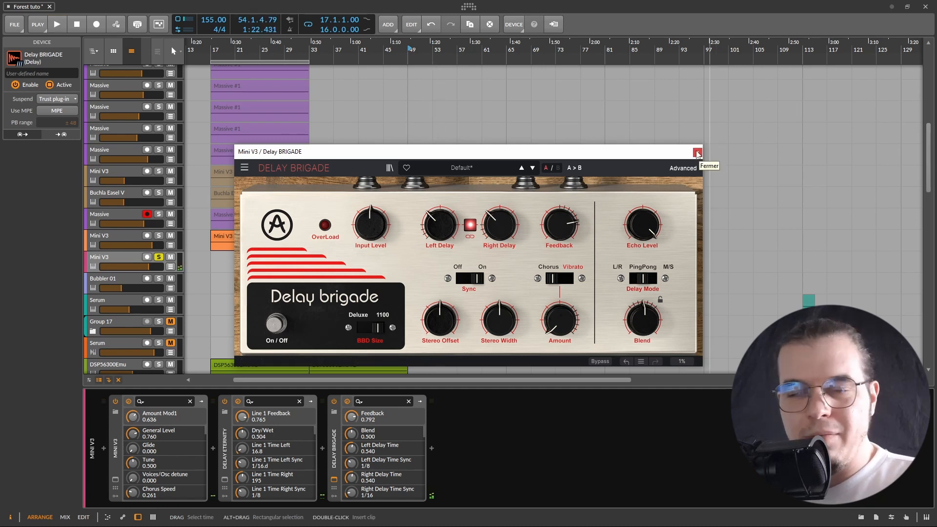
Open the Mini V3 window and lower the filter's amount of contour to 44%, starting playback
click(112, 441)
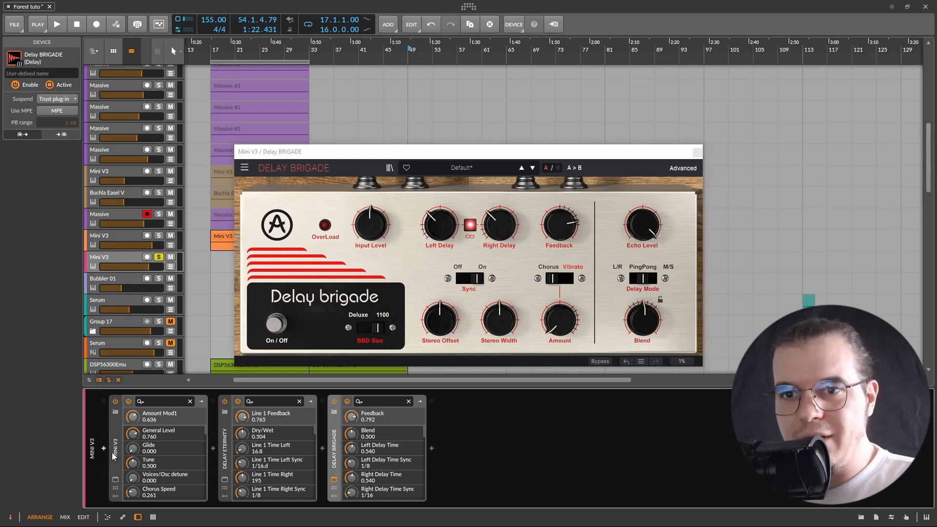
click(115, 480)
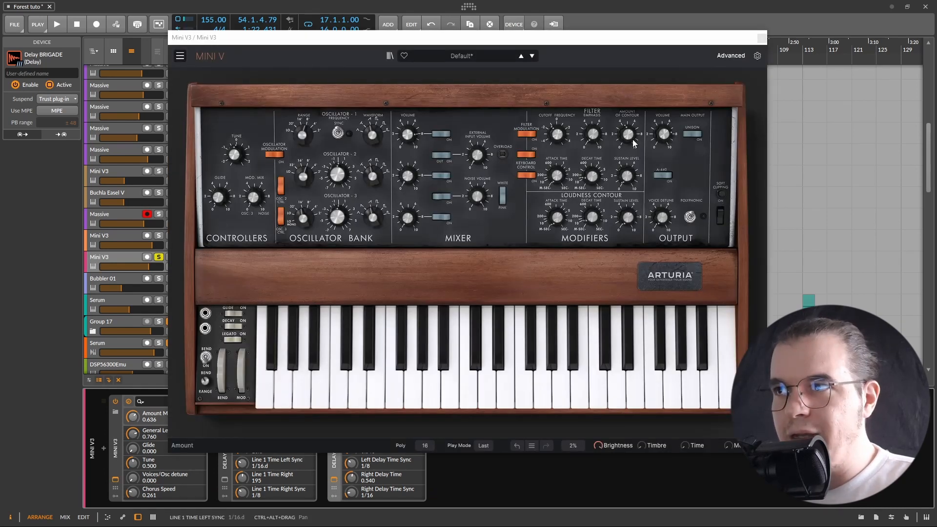
drag(633, 140, 633, 161)
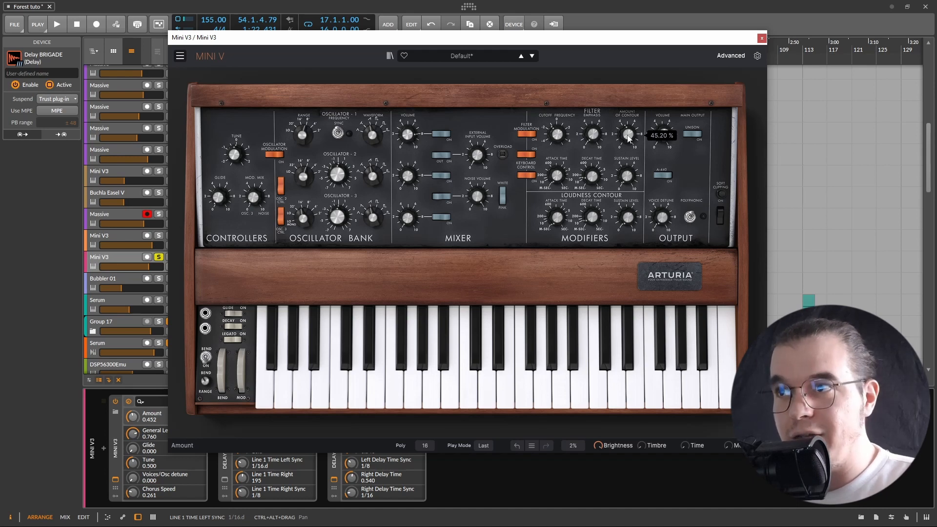
key(space)
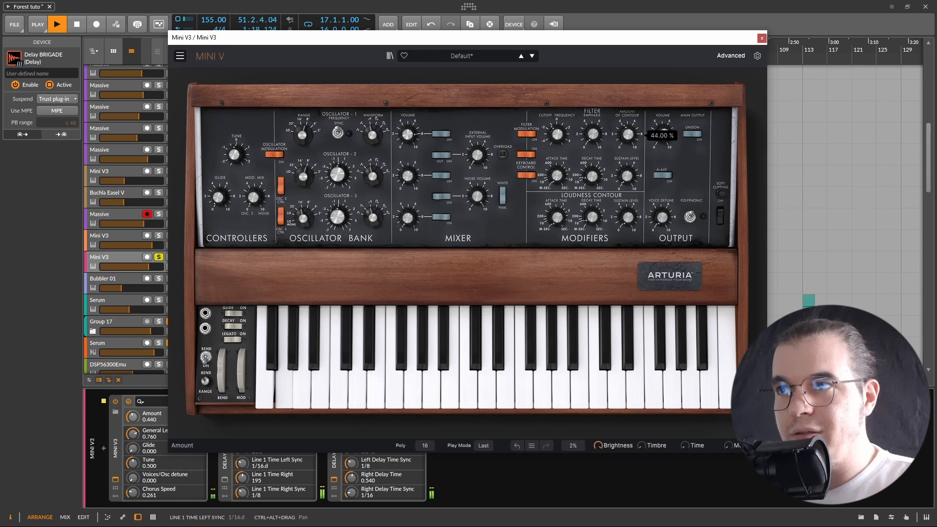
Reposition the Mini V window, lower the loudness contour decay to 0.110, and close the window
drag(691, 37, 683, 56)
drag(583, 239, 583, 253)
click(755, 57)
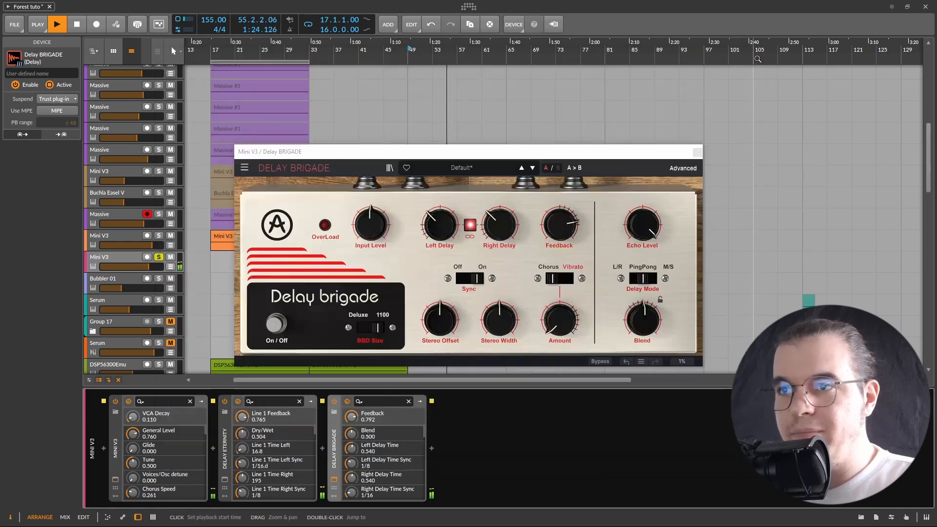
Move the Delay Brigade window lower in the arrangement and stop playback
drag(617, 155, 804, 287)
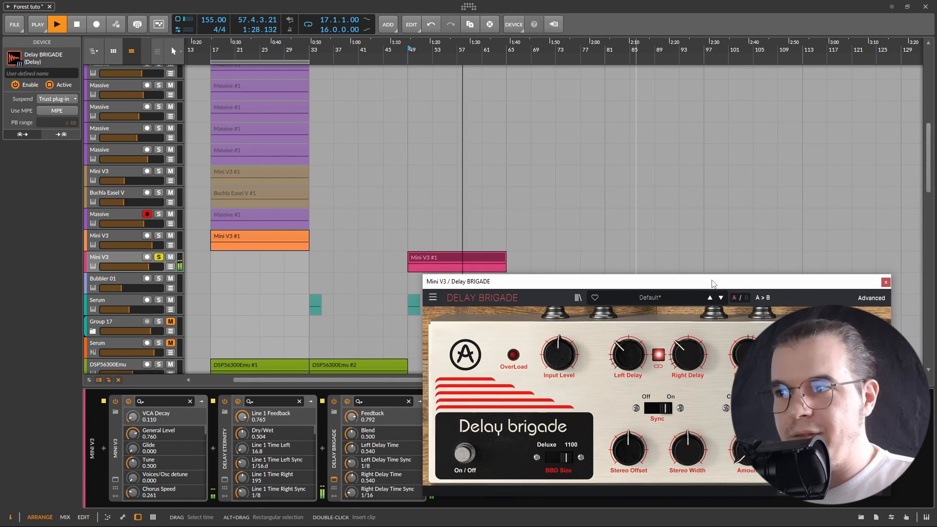
drag(712, 282, 711, 275)
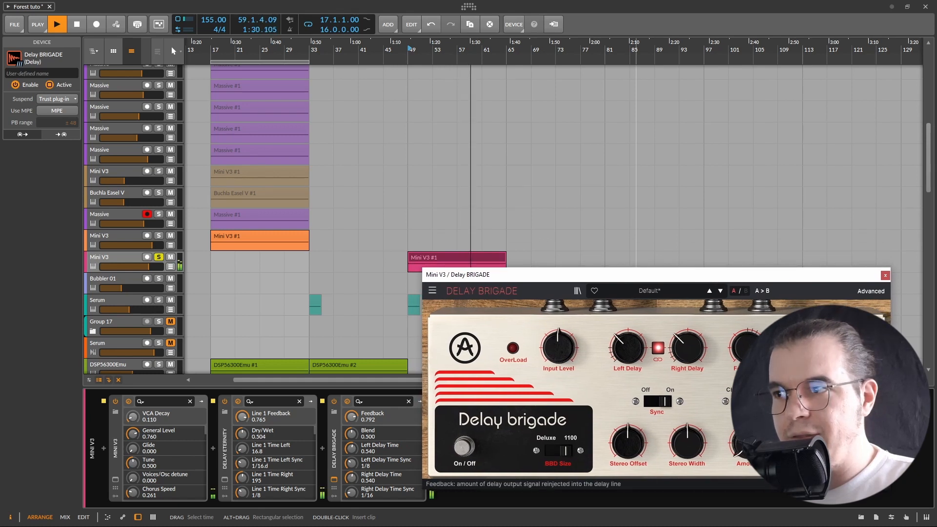
key(space)
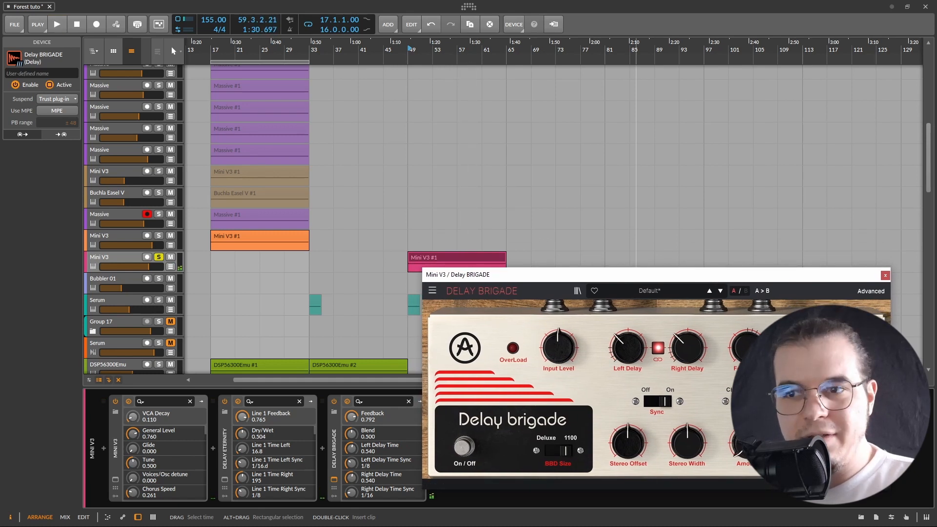
Open Delay Eternity, raise LFO 1's amount to 0.816 while auditioning the loop, and close its window
click(225, 480)
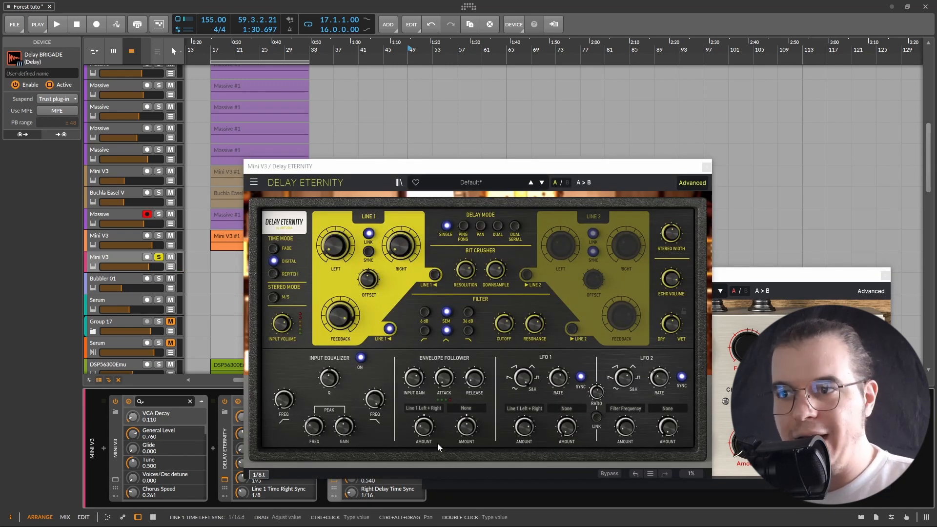
click(521, 427)
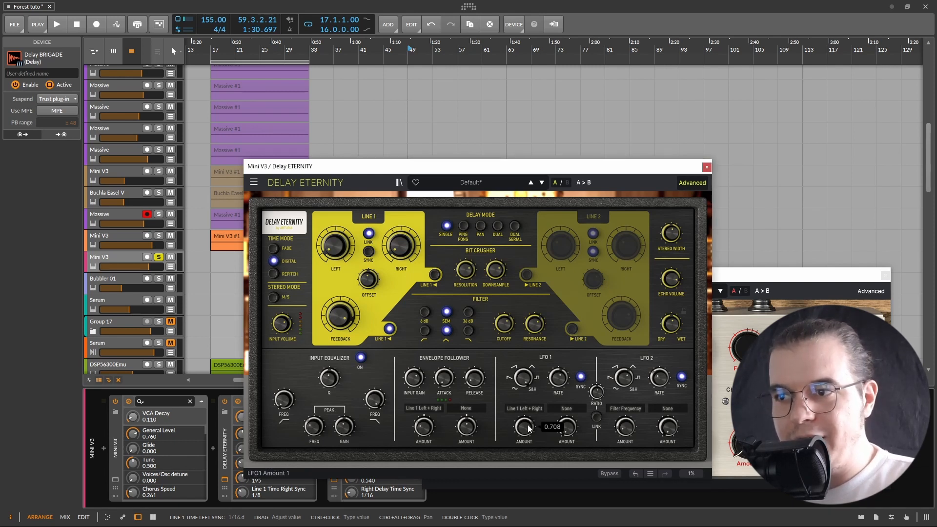
key(space)
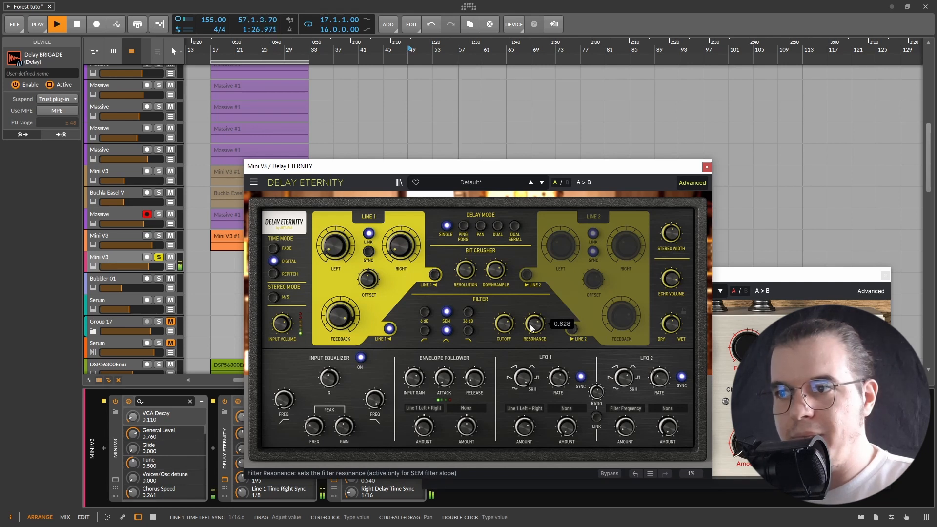
drag(524, 426, 524, 425)
drag(542, 167, 522, 126)
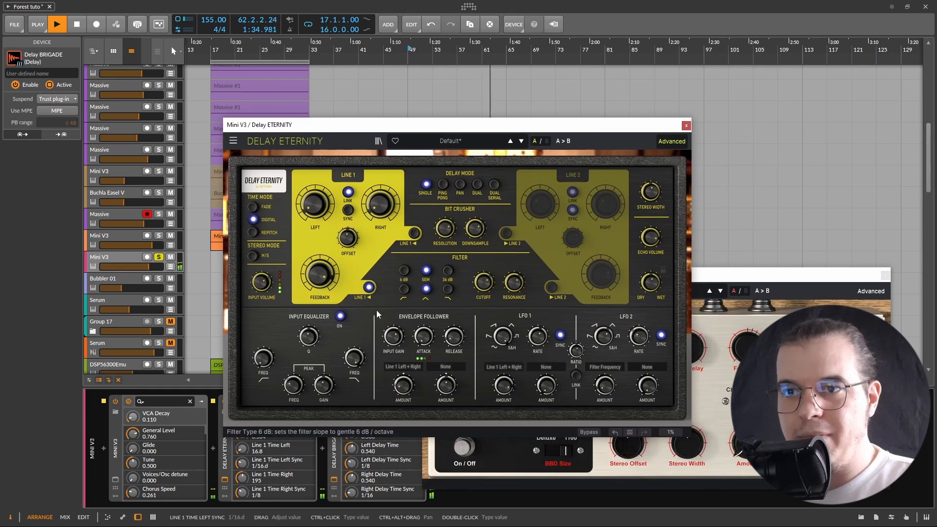
drag(504, 386, 505, 385)
key(space)
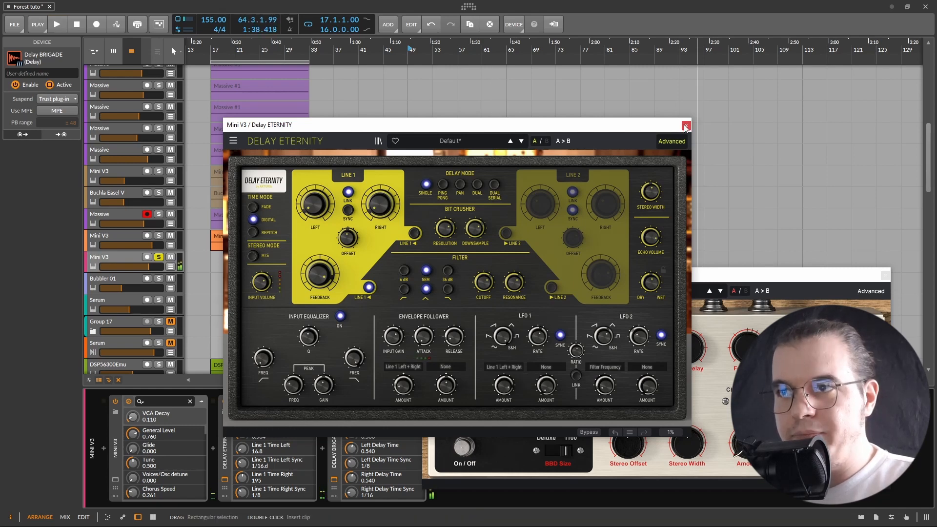
click(686, 127)
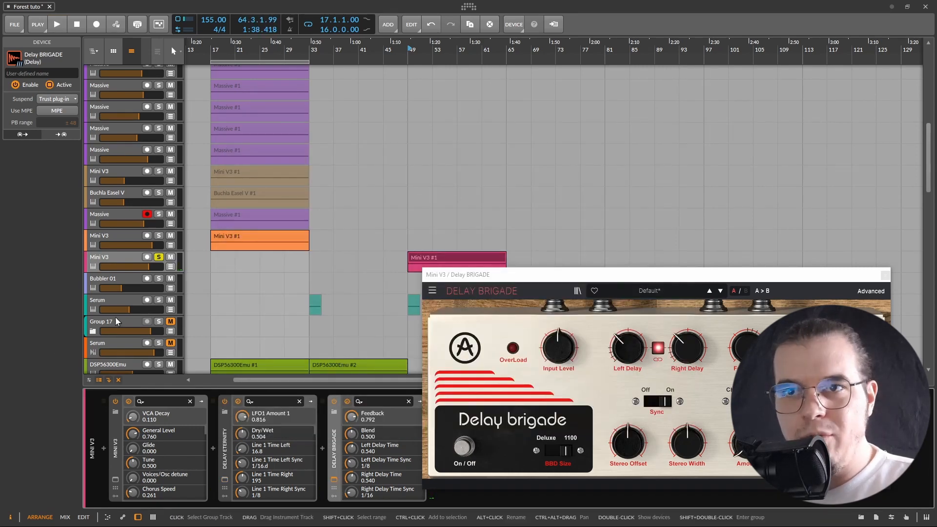
Unsolo the selected Mini V3 track, start playback, and close the Delay Brigade window
click(159, 259)
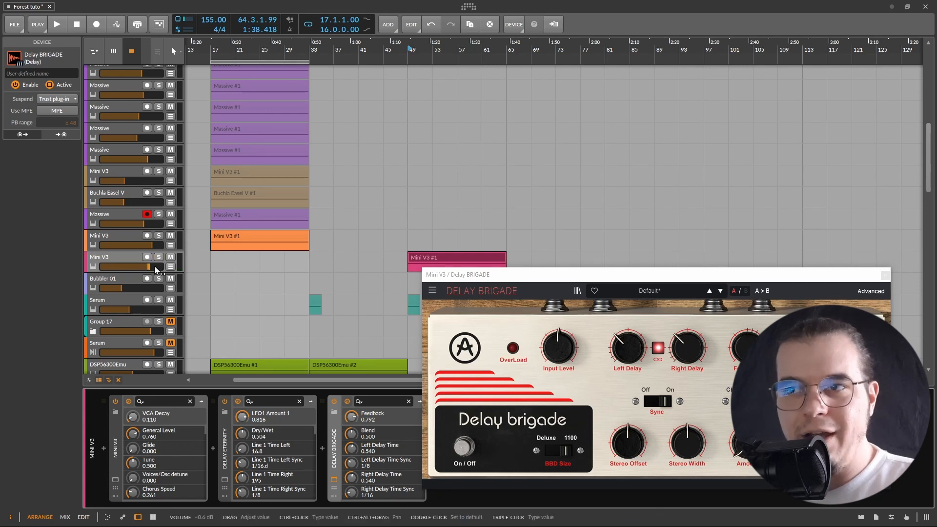
key(space)
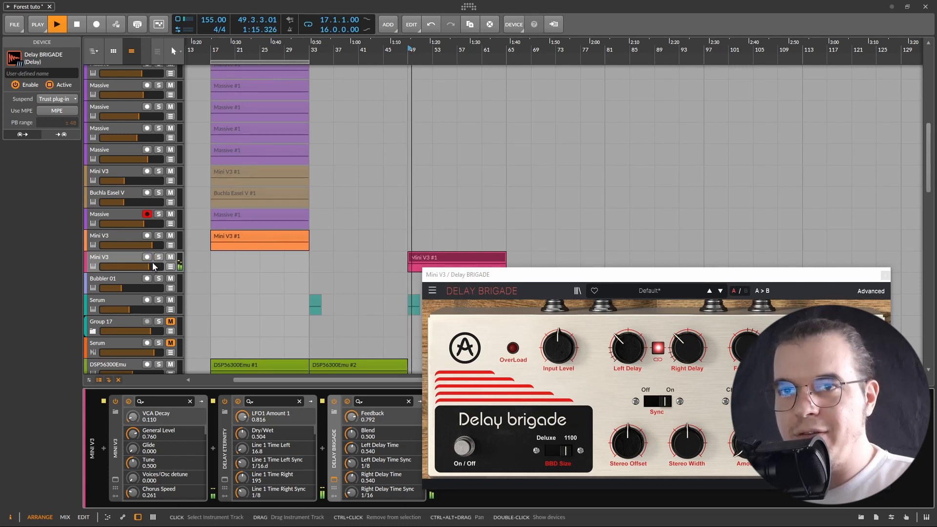
click(885, 274)
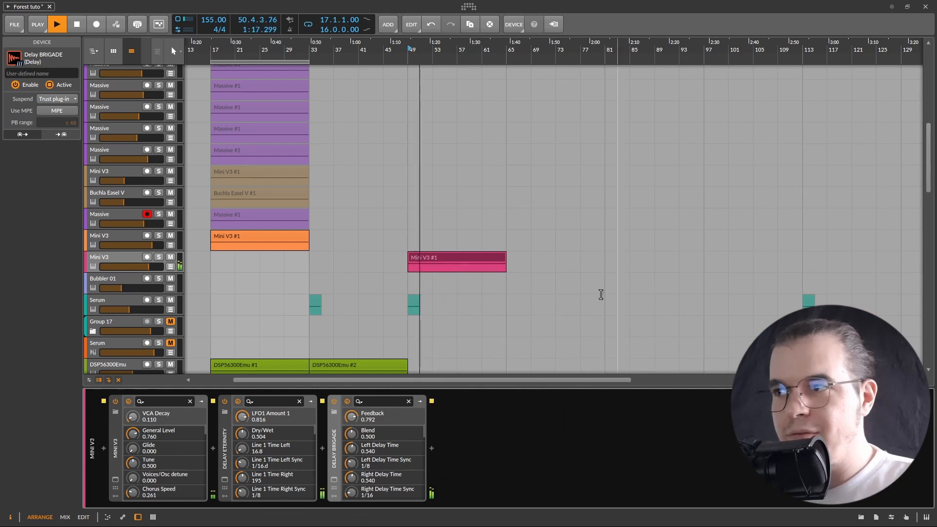
Reopen Delay Eternity, move its window to the upper right, and set LFO 1's amount to 0.720
click(225, 480)
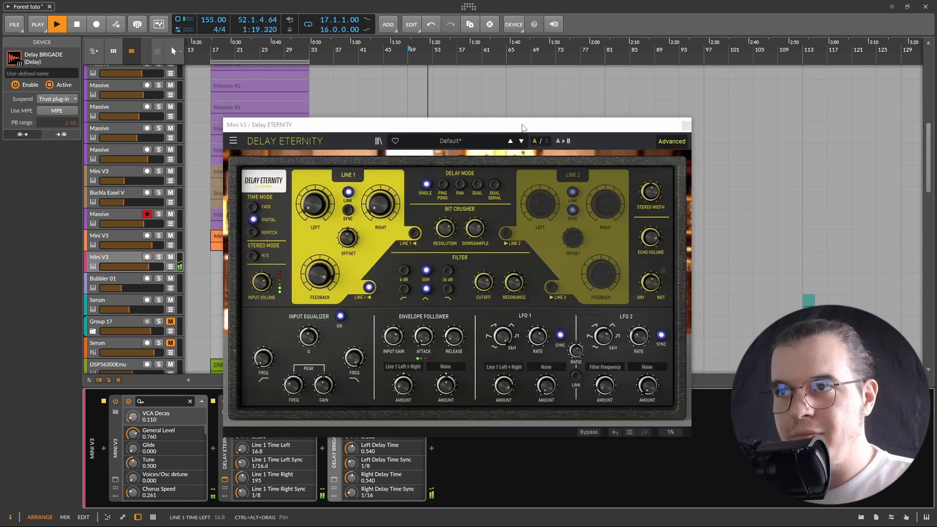
drag(523, 128, 764, 35)
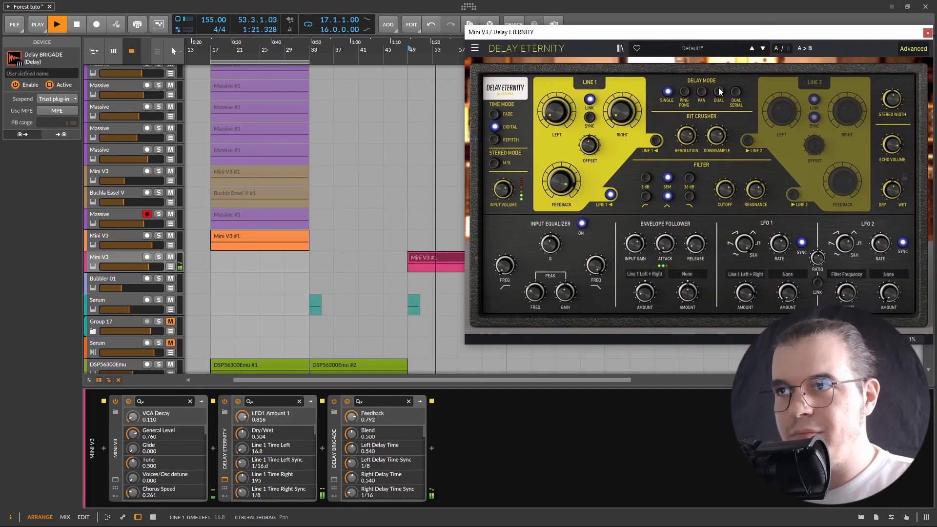
drag(745, 293, 745, 305)
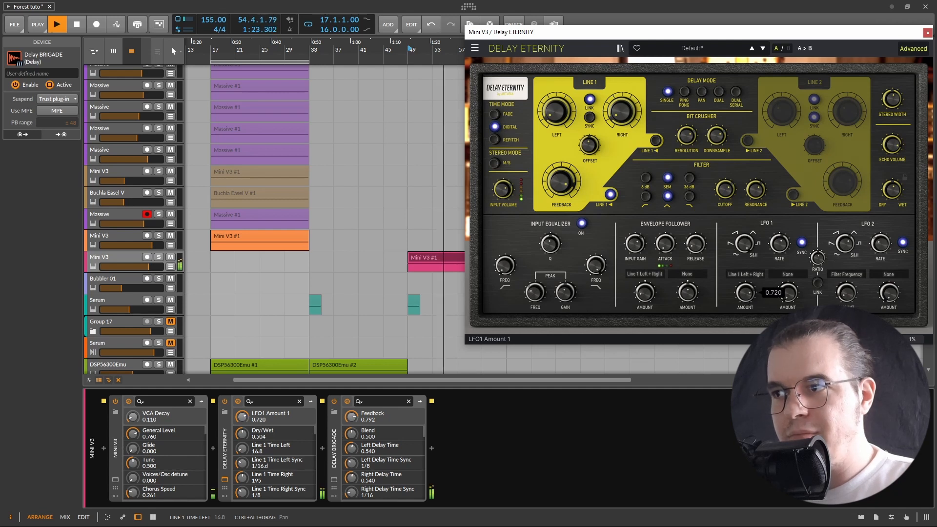
Set Delay Eternity's envelope follower amount to -0.768 and its release time to 0.023 s
drag(688, 293, 688, 323)
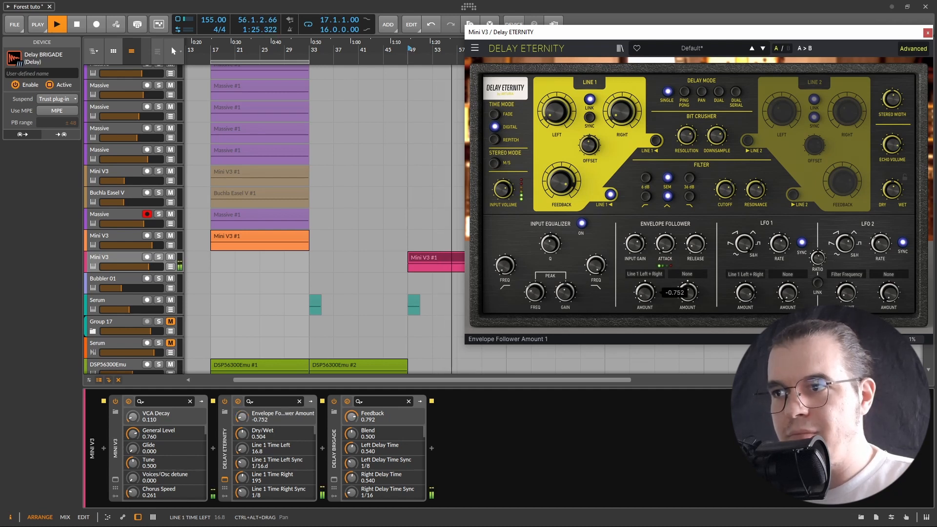
drag(695, 244, 696, 248)
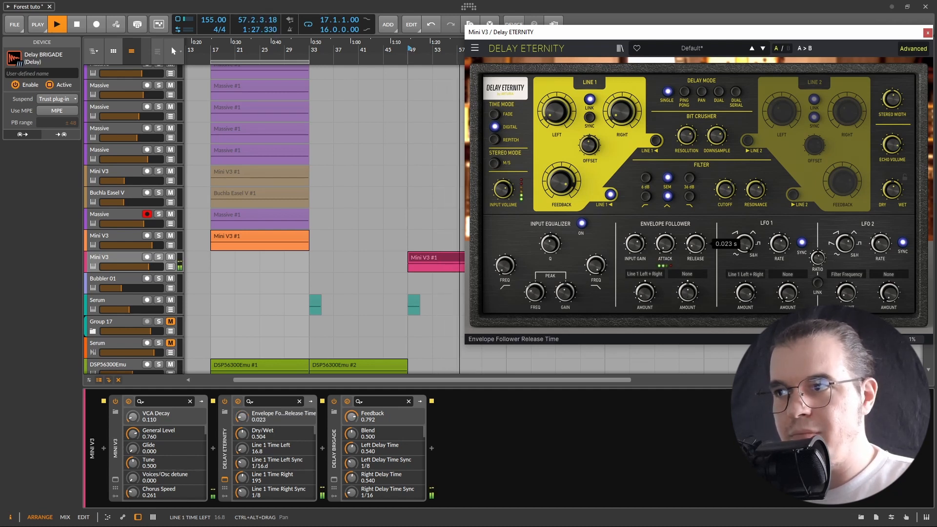
drag(688, 293, 687, 295)
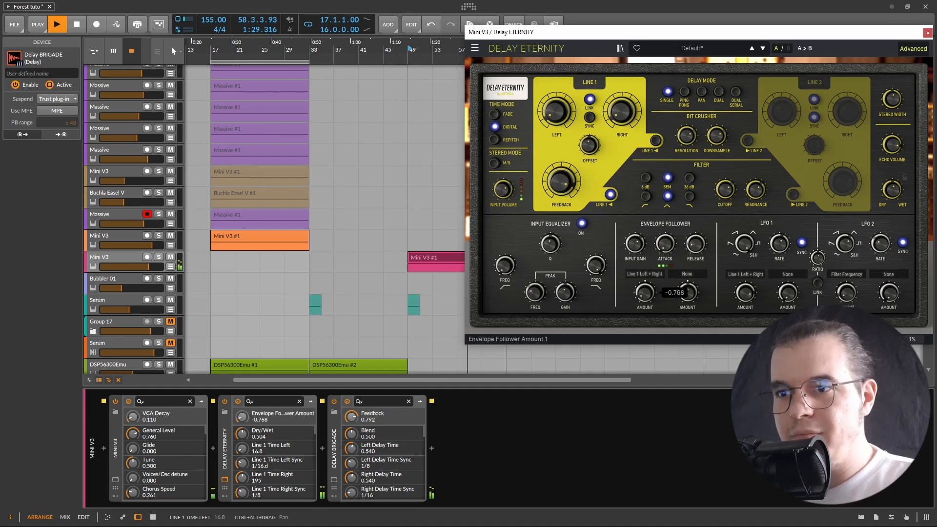
Open Delay Brigade, raise its feedback to 0.800, and stop playback
click(334, 480)
drag(747, 347, 747, 346)
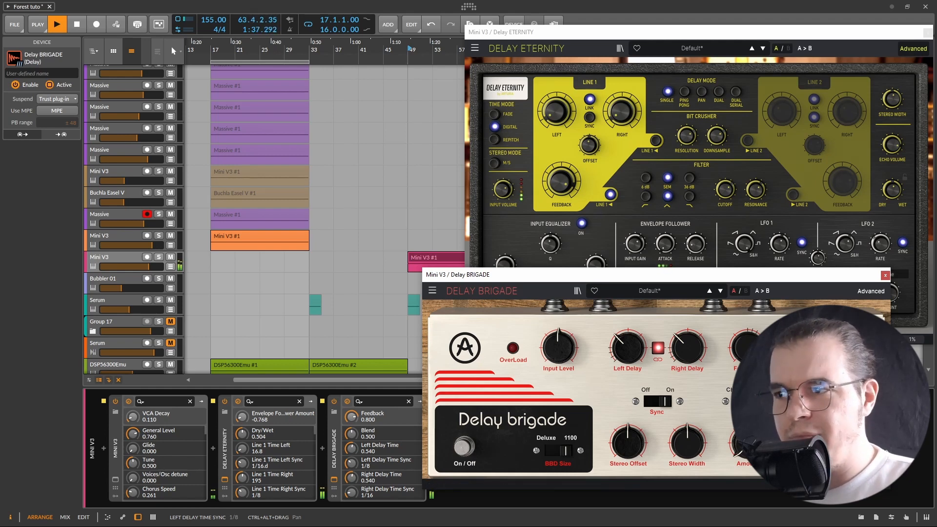
key(space)
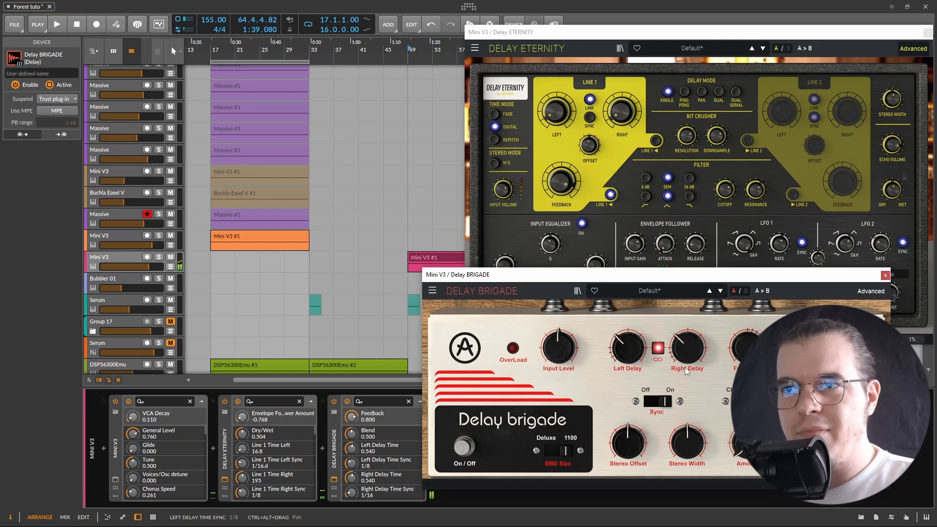